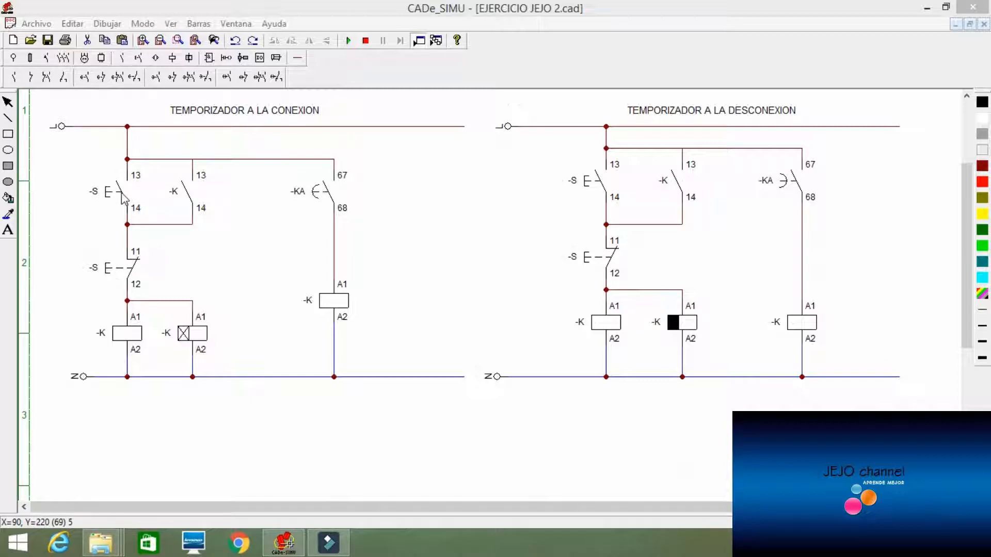
Name the normally open pushbutton in the TEMPORIZADOR A LA CONEXION circuit S1.
double_click(119, 196)
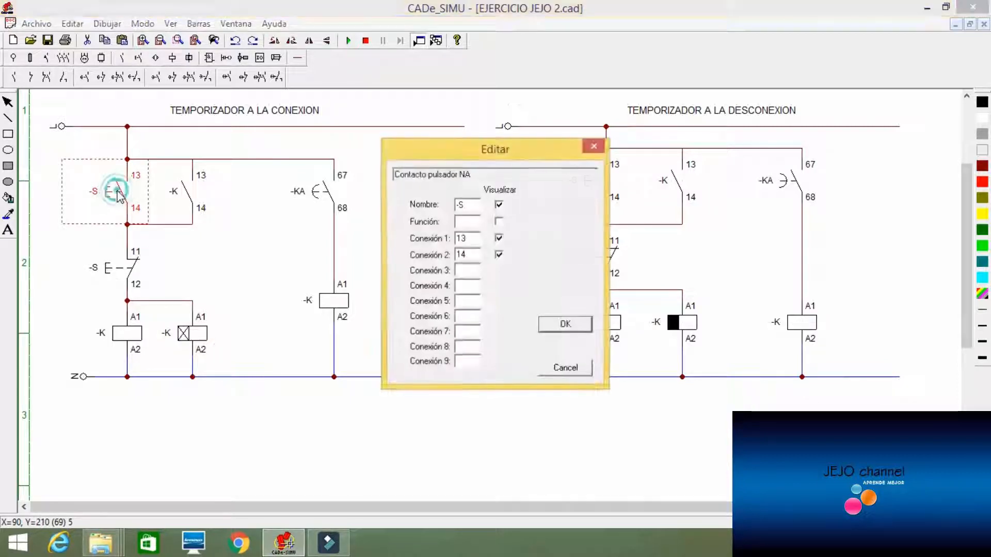
click(470, 204)
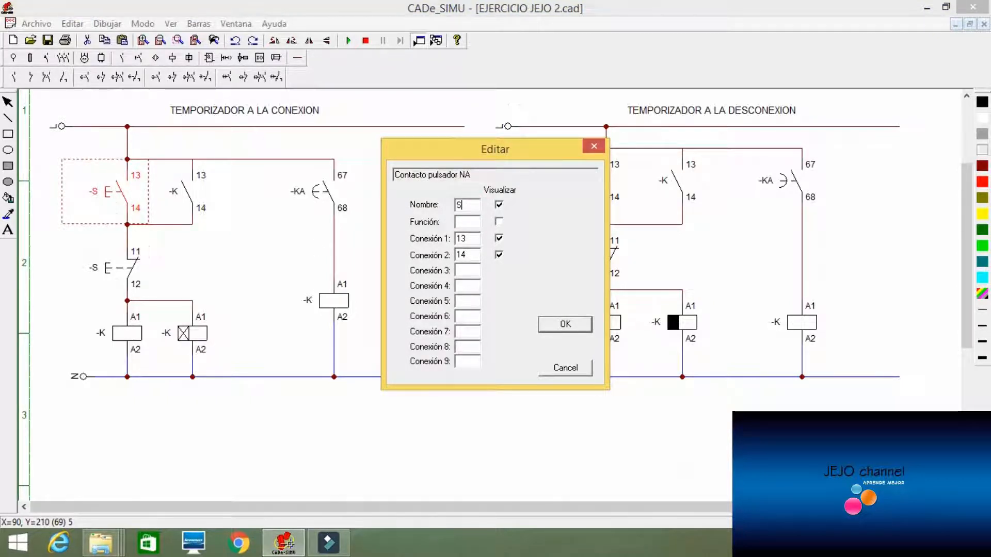
key(Return)
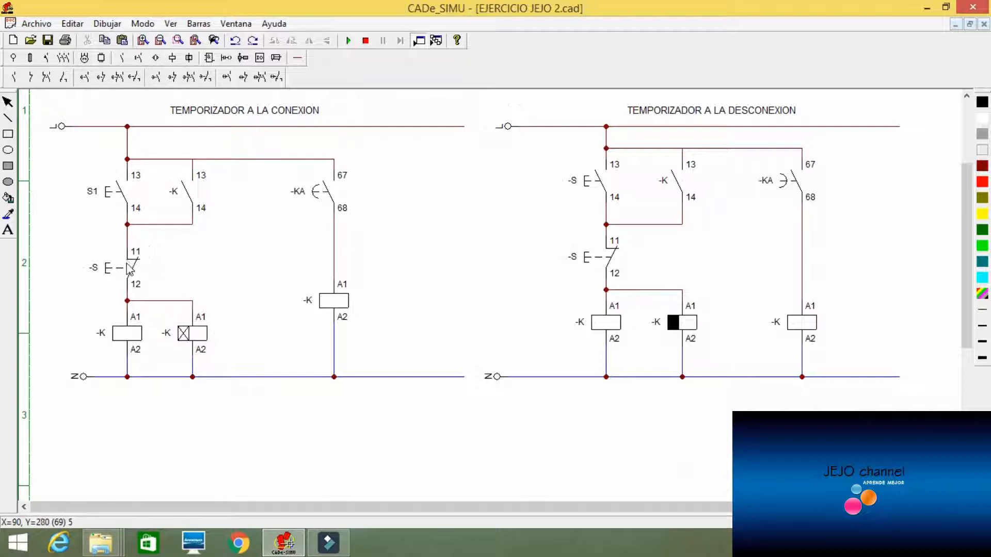
Name the coil below the pushbuttons in the TEMPORIZADOR A LA CONEXION circuit K1.
double_click(124, 340)
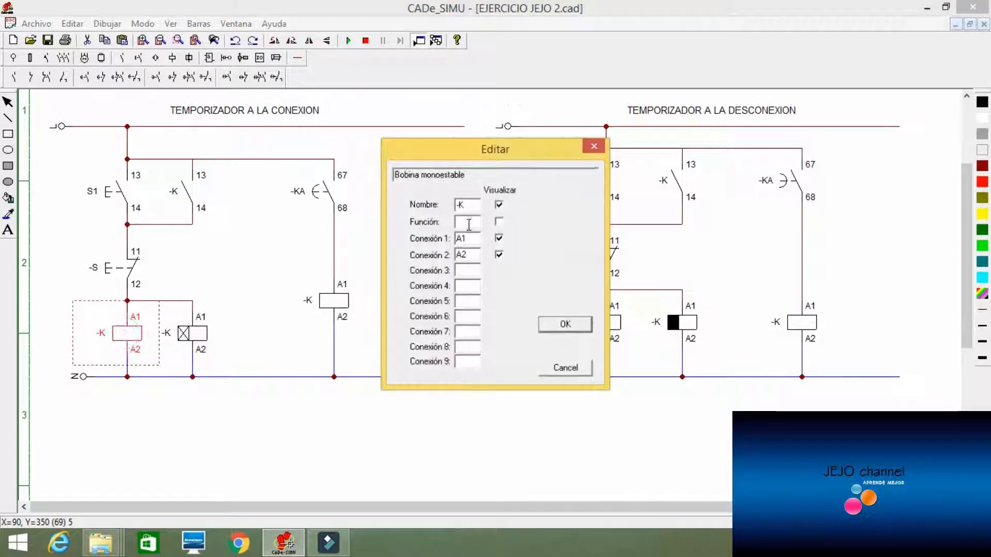
click(468, 205)
key(Return)
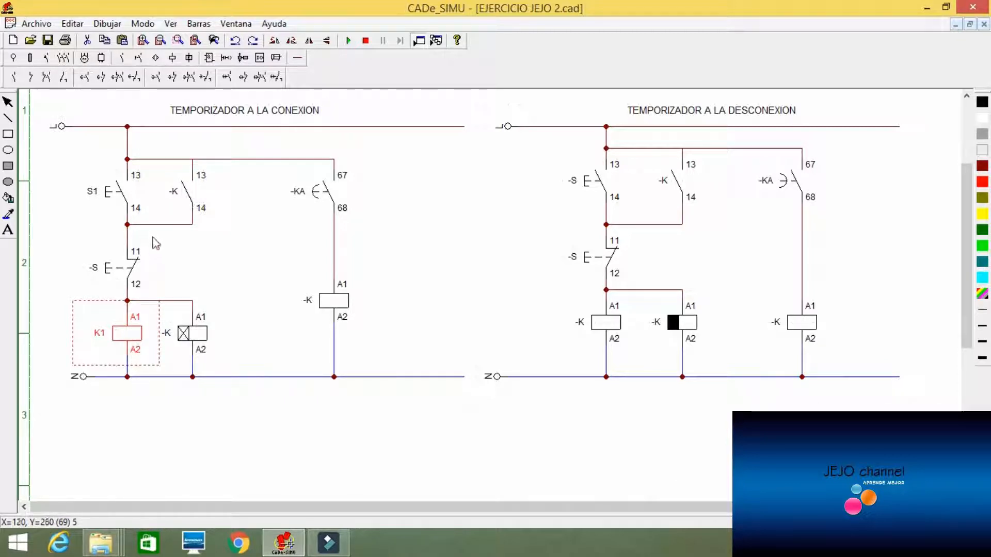
Name the auxiliary 13-14 contact in parallel with pushbutton S1 K1, matching its coil.
double_click(188, 195)
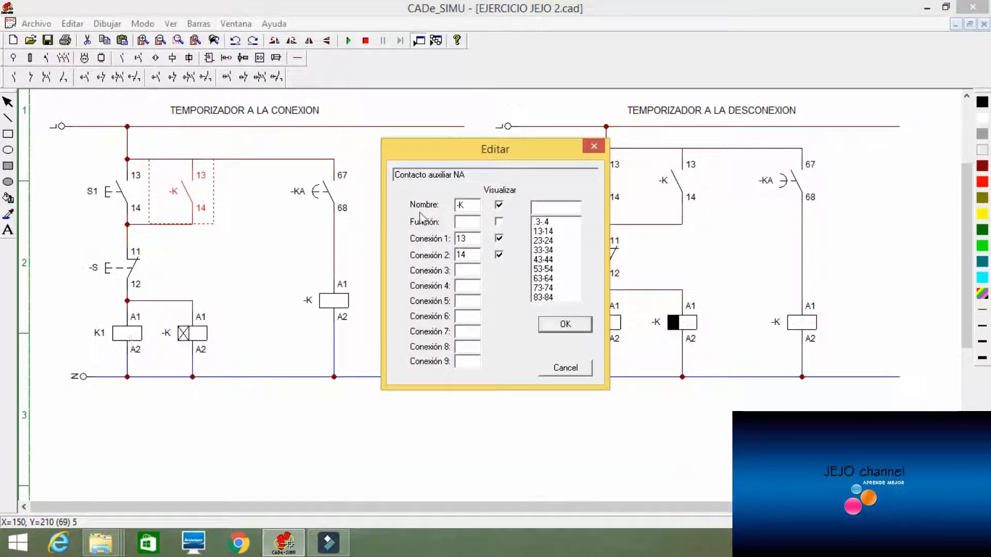
click(470, 205)
key(BackSpace)
text(K)
click(571, 325)
click(278, 267)
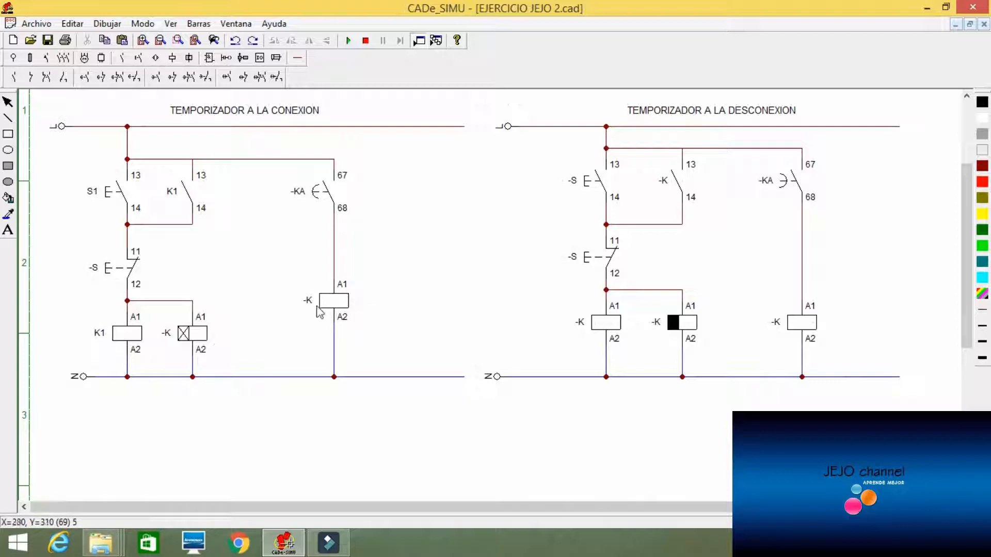
Name the on-delay timer coil beside coil K1 T1.
double_click(193, 335)
click(465, 232)
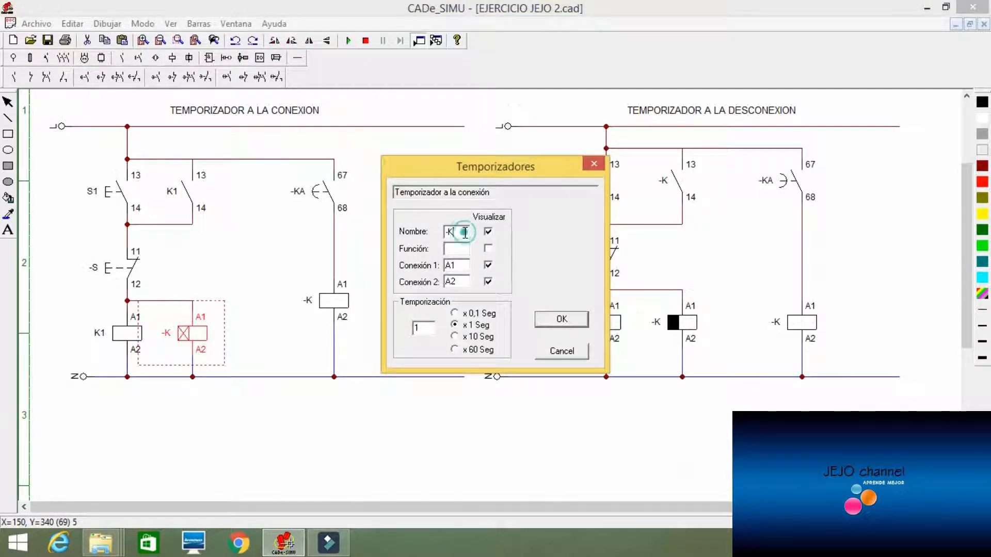
key(BackSpace)
key(BackSpace)
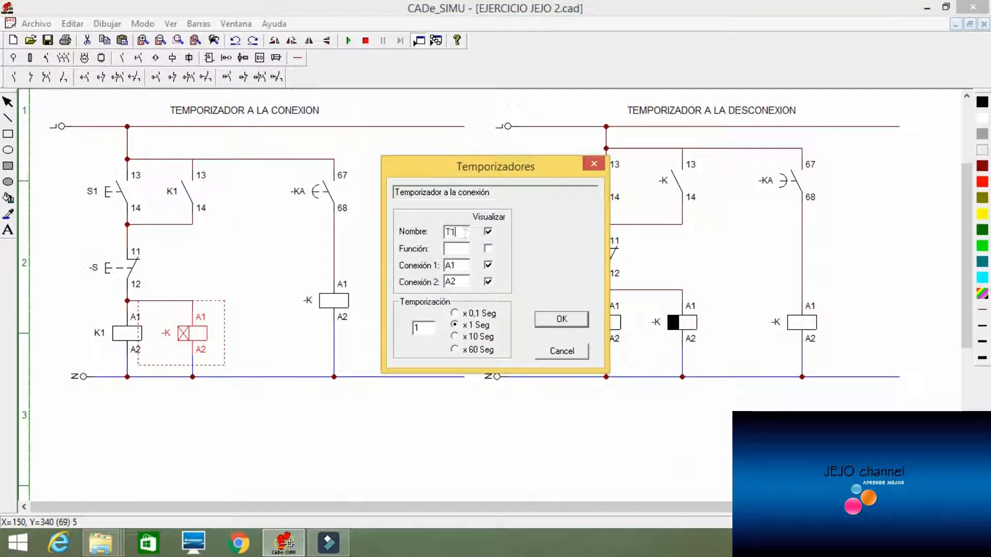
click(560, 319)
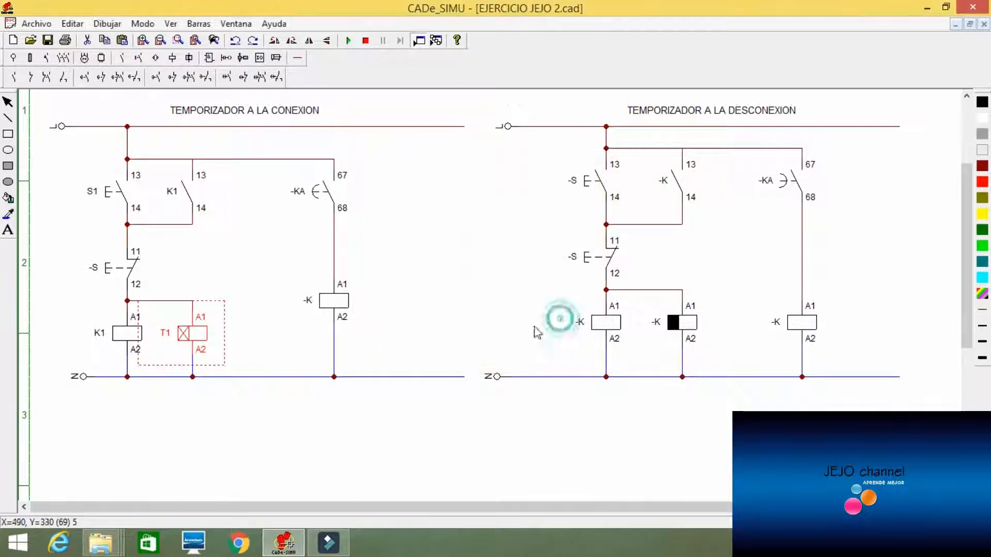
click(288, 347)
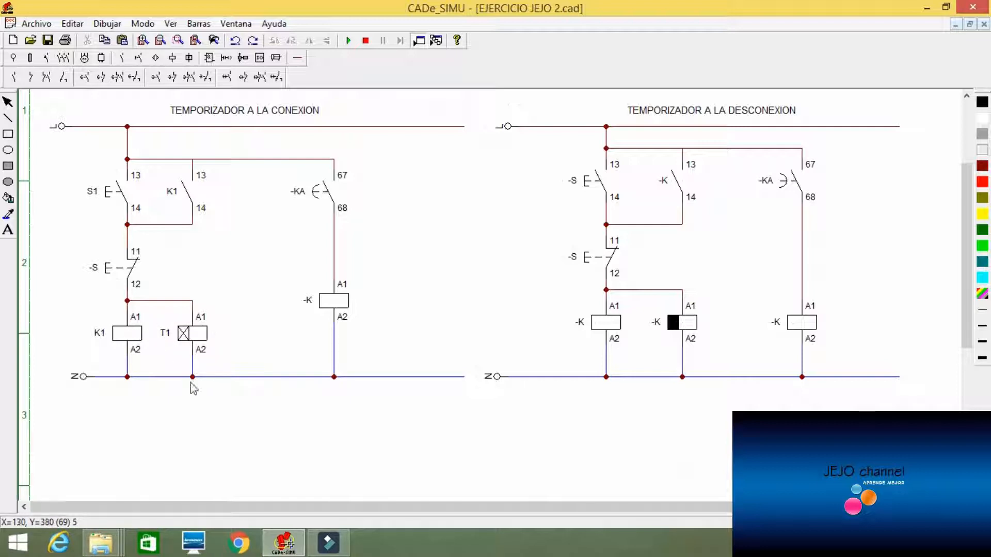
Edit the delay time of on-delay timer T1 and accept its timer settings.
double_click(195, 340)
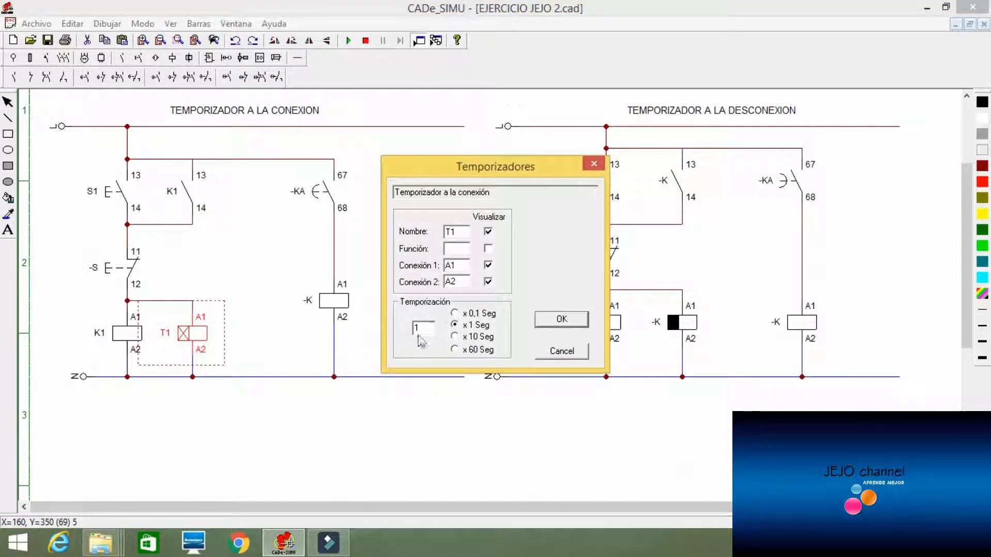
key(BackSpace)
click(553, 322)
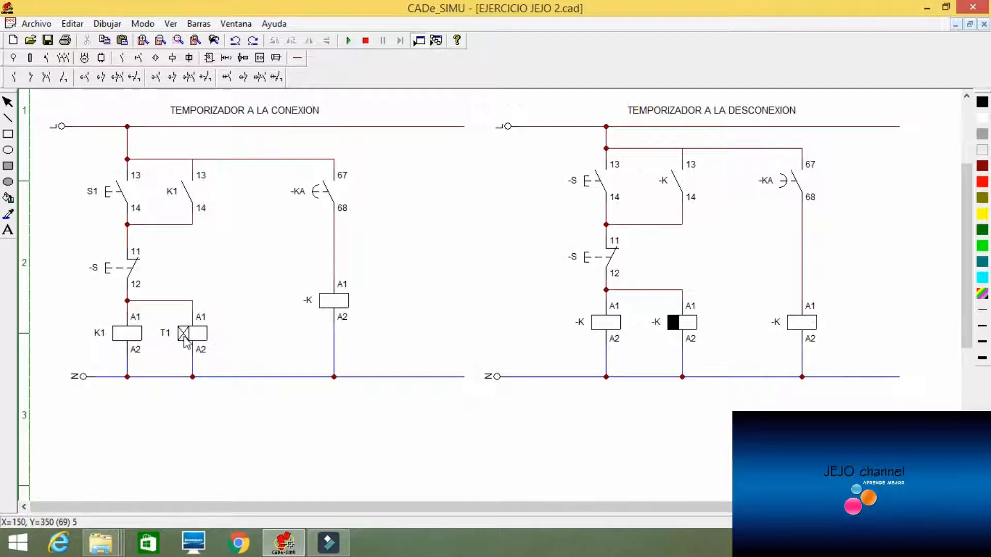
Name the timed 67-68 contact in the on-delay circuit T1 so it follows the on-delay timer.
double_click(327, 195)
click(478, 206)
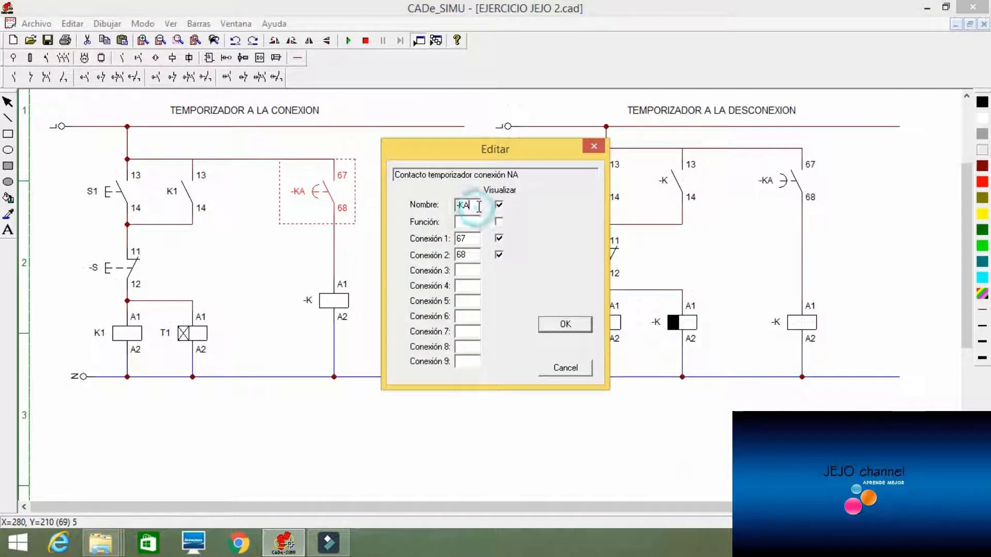
key(BackSpace)
key(BackSpace)
key(BackSpace)
text(T)
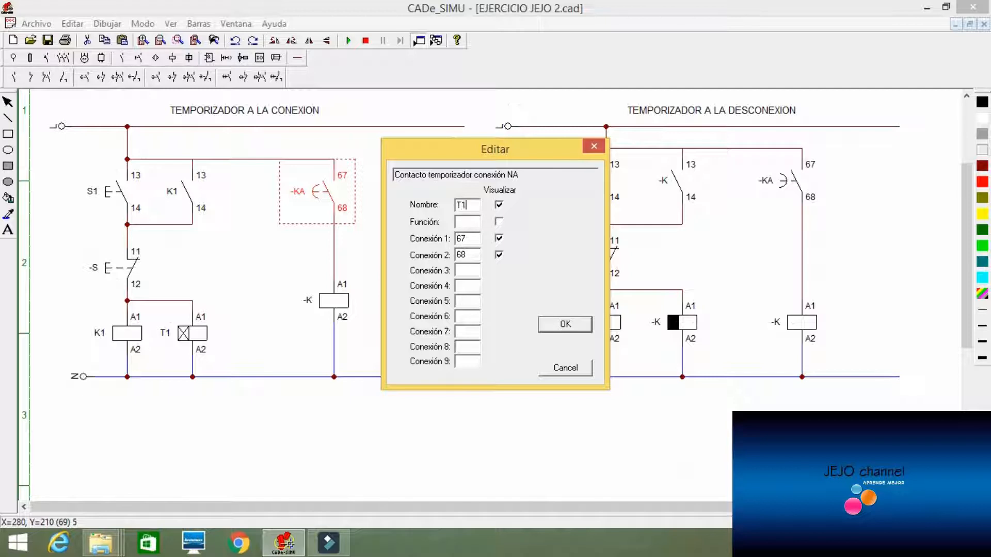
text(1)
click(568, 324)
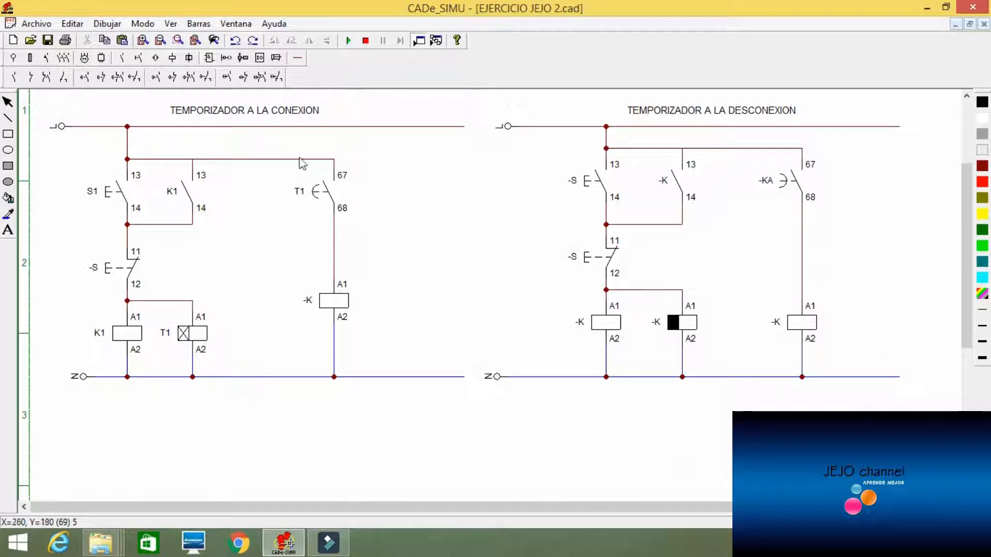
Name the coil below the timed contact T1 K2.
double_click(335, 301)
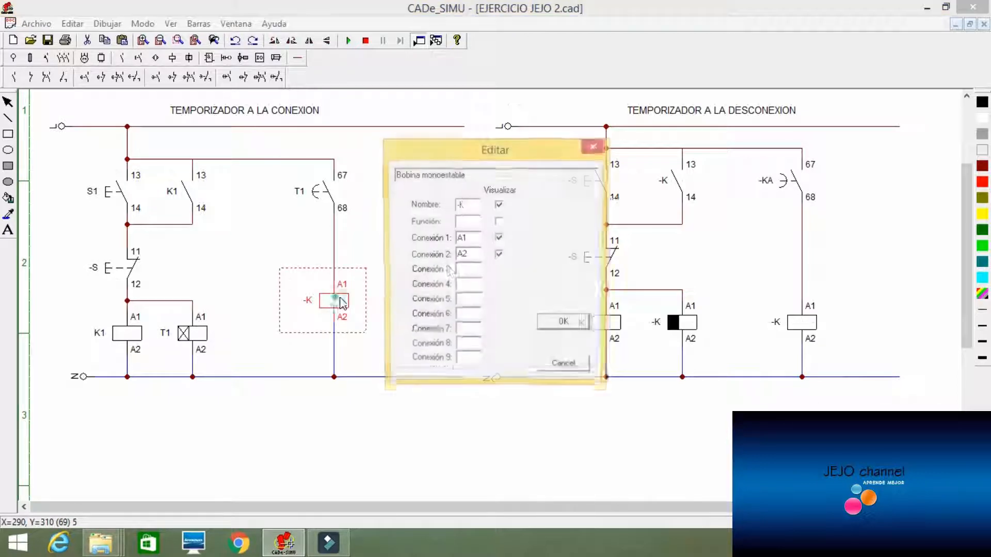
click(469, 207)
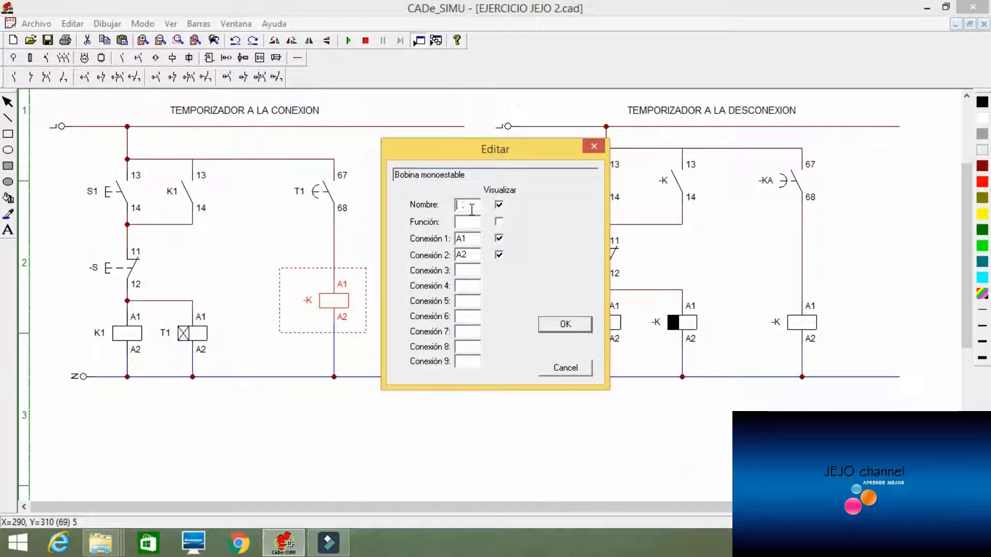
click(545, 325)
click(462, 299)
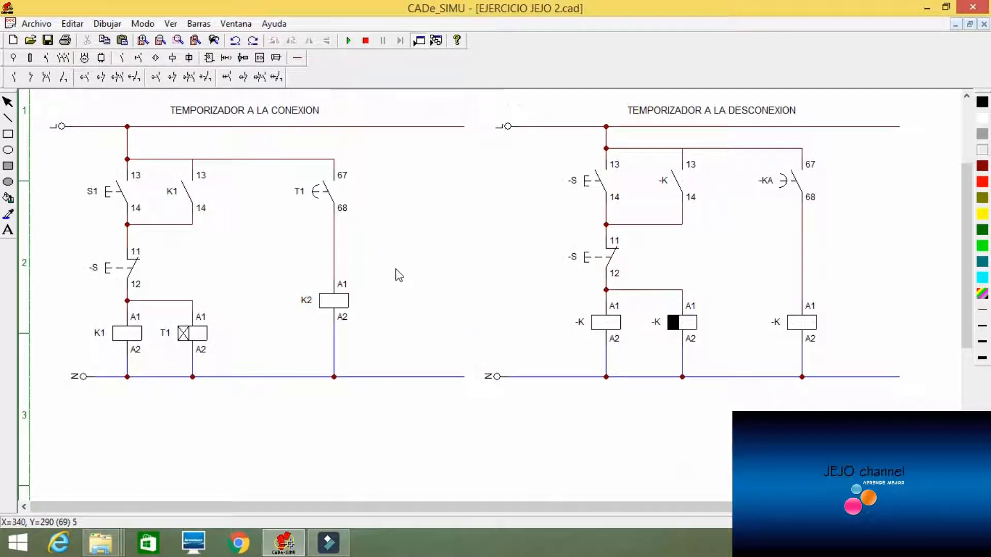
Name the normally closed pushbutton in the on-delay circuit P1.
double_click(111, 273)
click(470, 205)
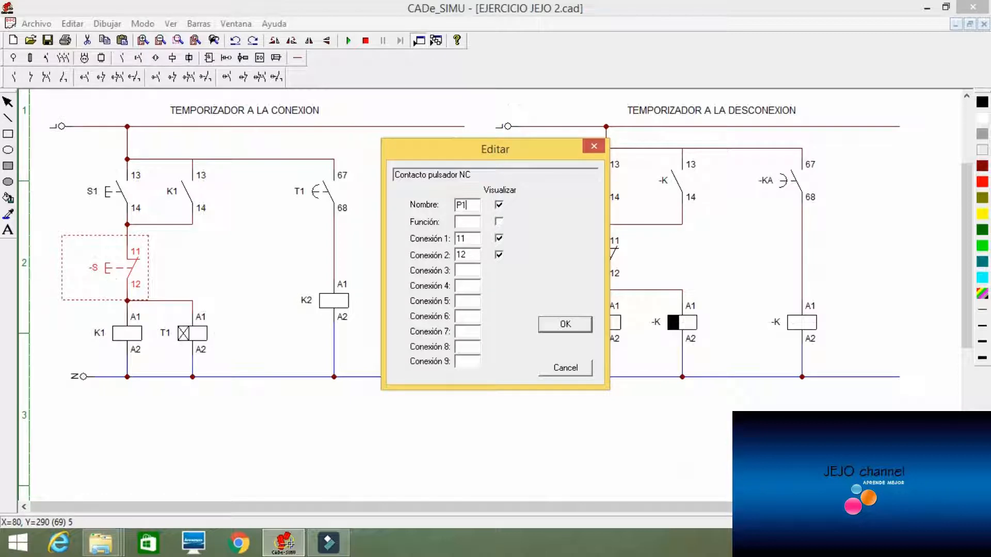
click(565, 324)
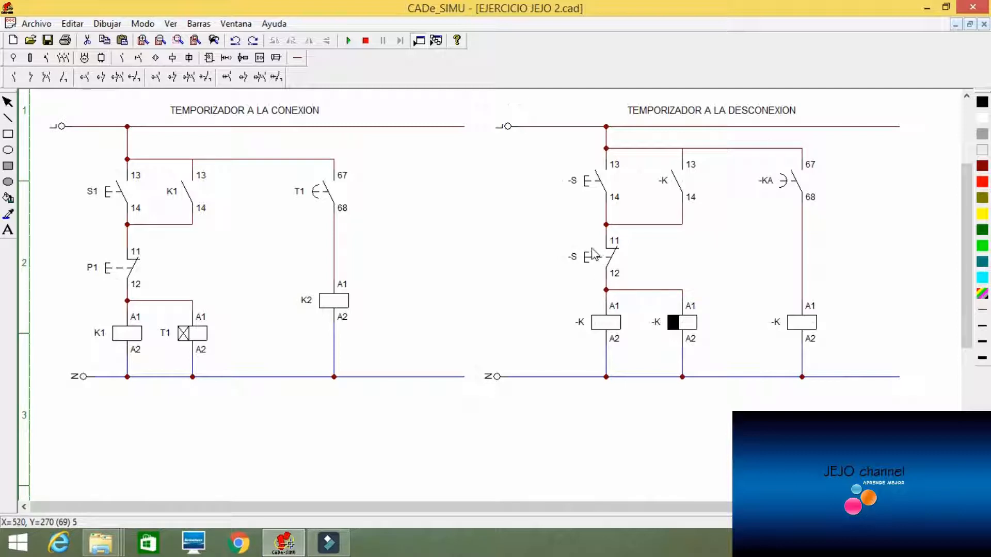
Name the normally open pushbutton in the TEMPORIZADOR A LA DESCONEXION circuit S2.
double_click(597, 185)
click(475, 202)
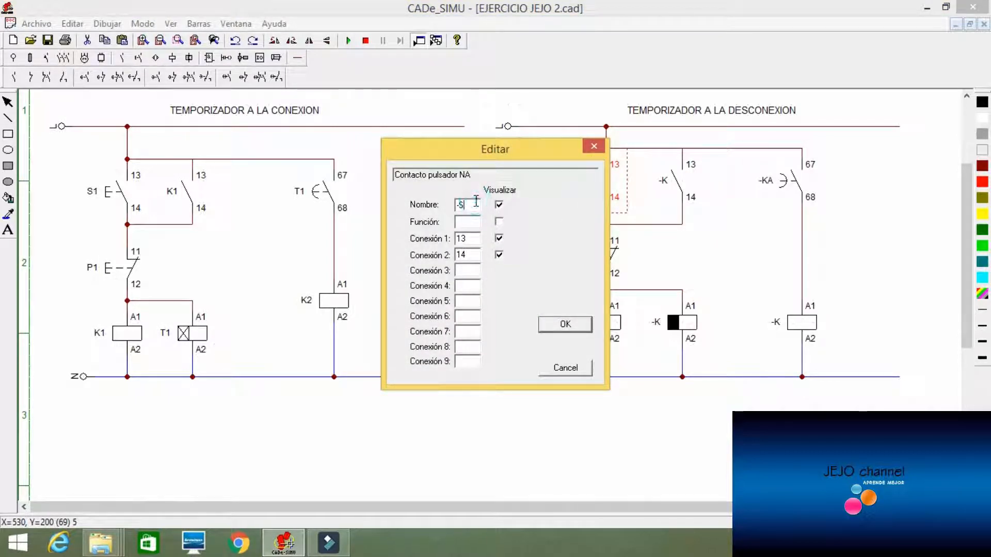
text(S)
click(567, 325)
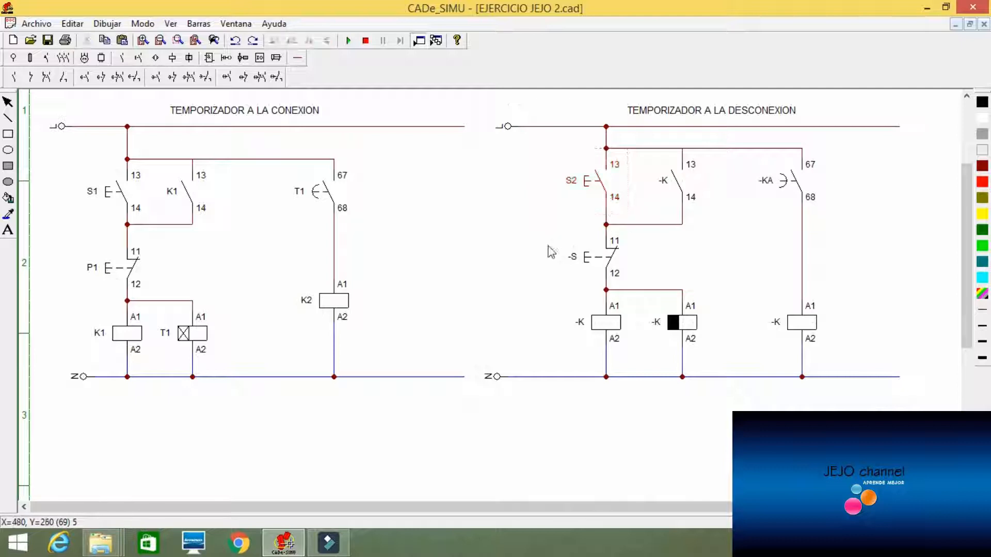
click(548, 248)
Name the coil below the pushbuttons in the TEMPORIZADOR A LA DESCONEXION circuit K3.
double_click(609, 323)
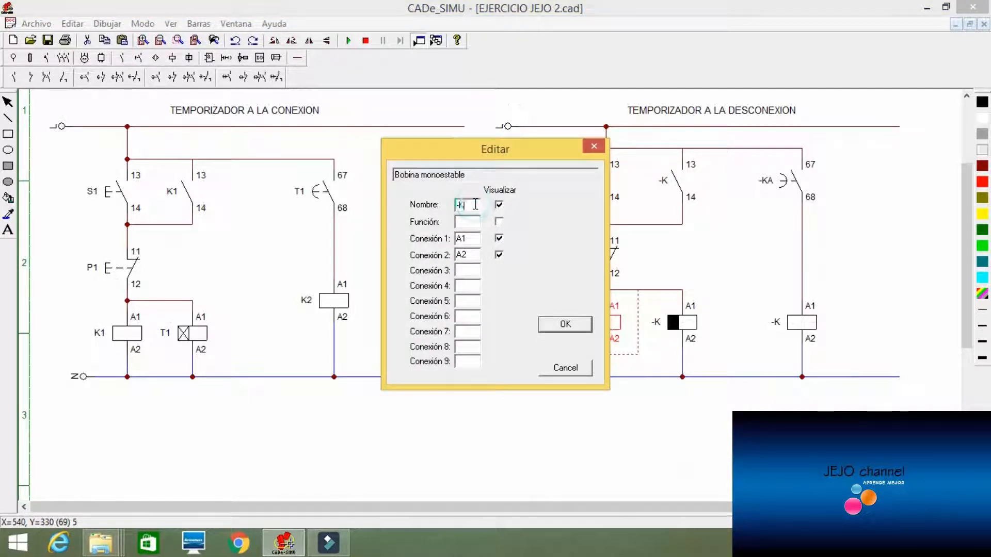
click(457, 204)
key(BackSpace)
text(3)
click(573, 323)
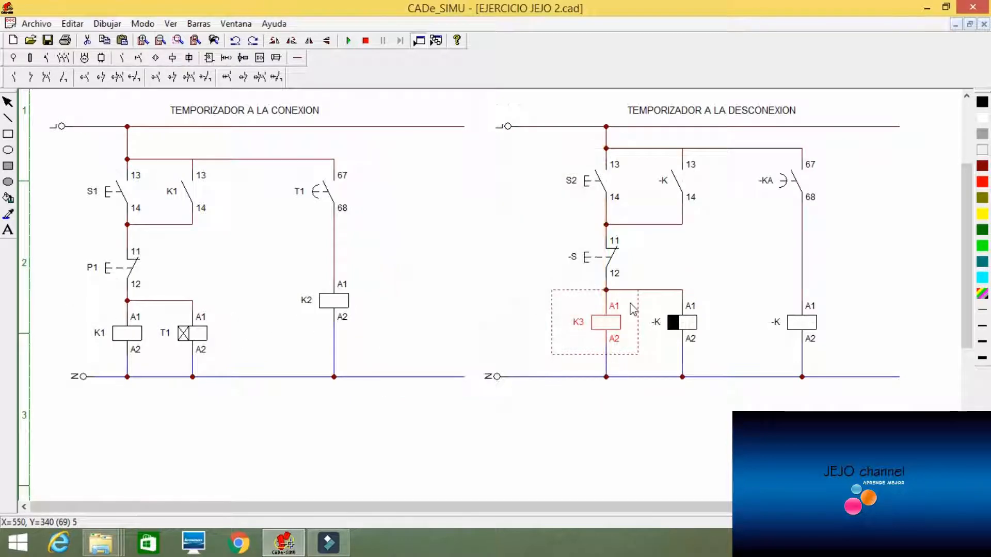
click(646, 273)
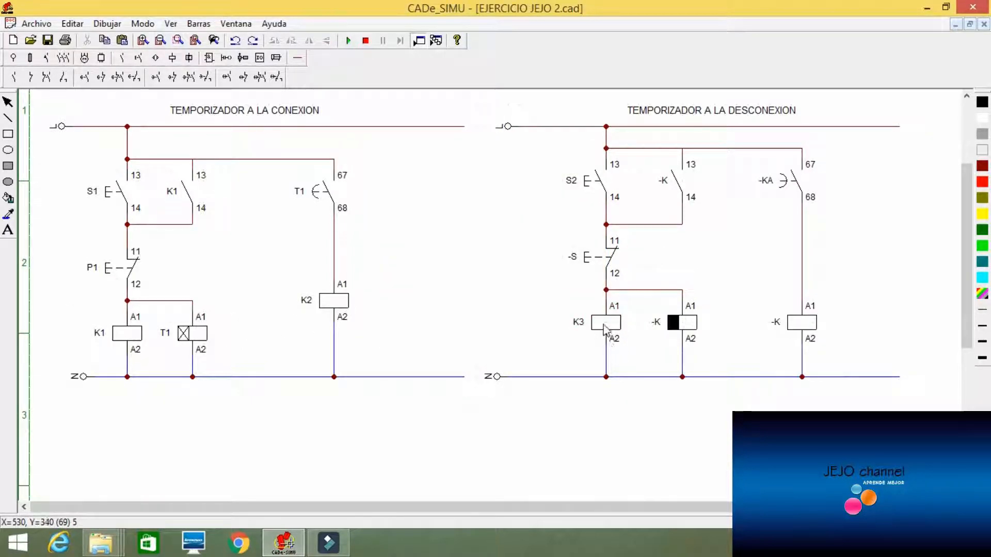
Name the auxiliary 13-14 contact in parallel with pushbutton S2 K3, matching its coil.
double_click(677, 184)
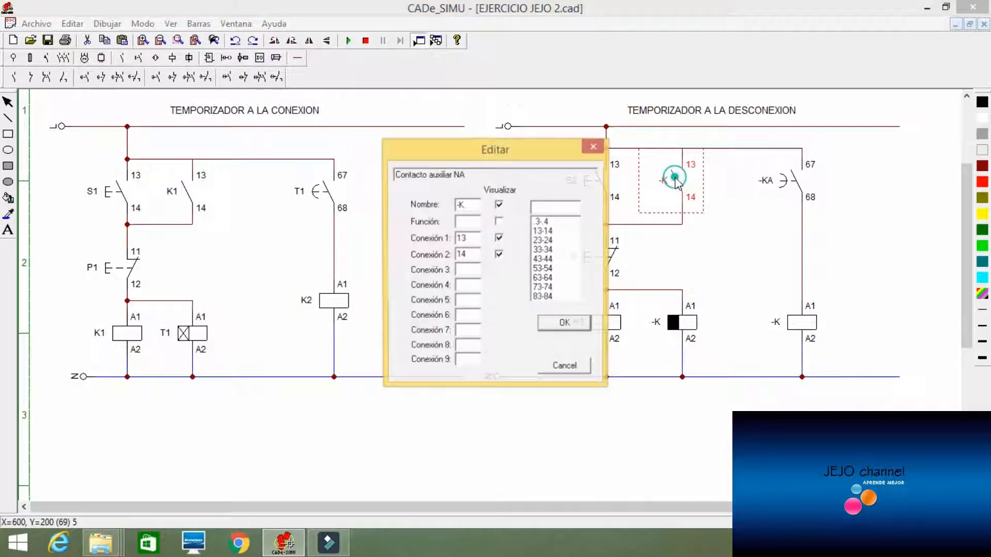
click(466, 206)
text(K)
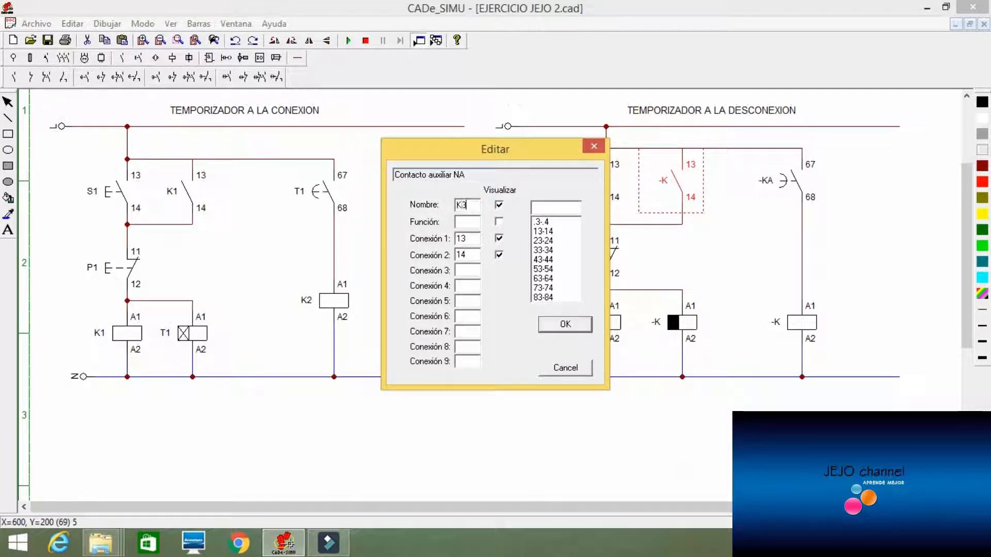
click(568, 324)
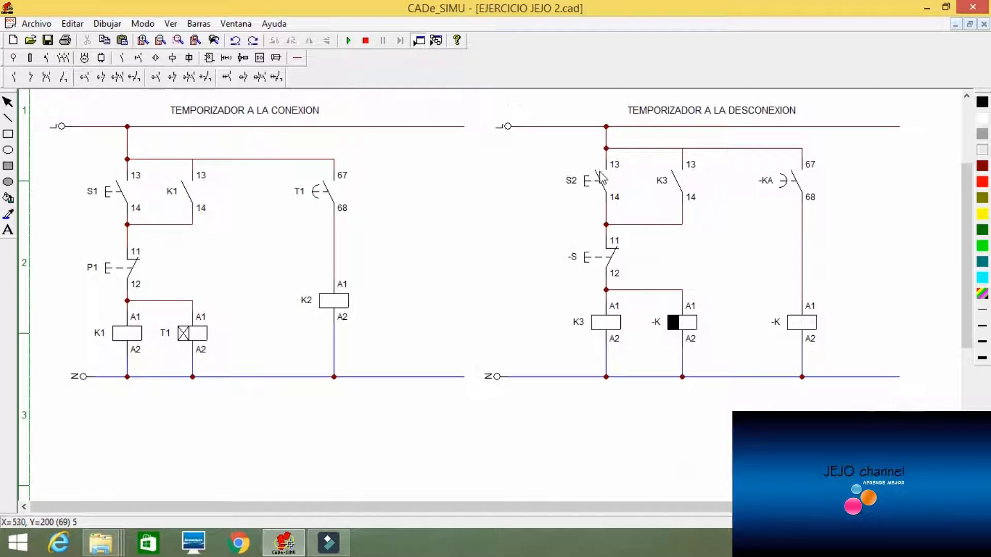
Name the off-delay timer coil beside coil K3 T2.
double_click(682, 330)
click(461, 232)
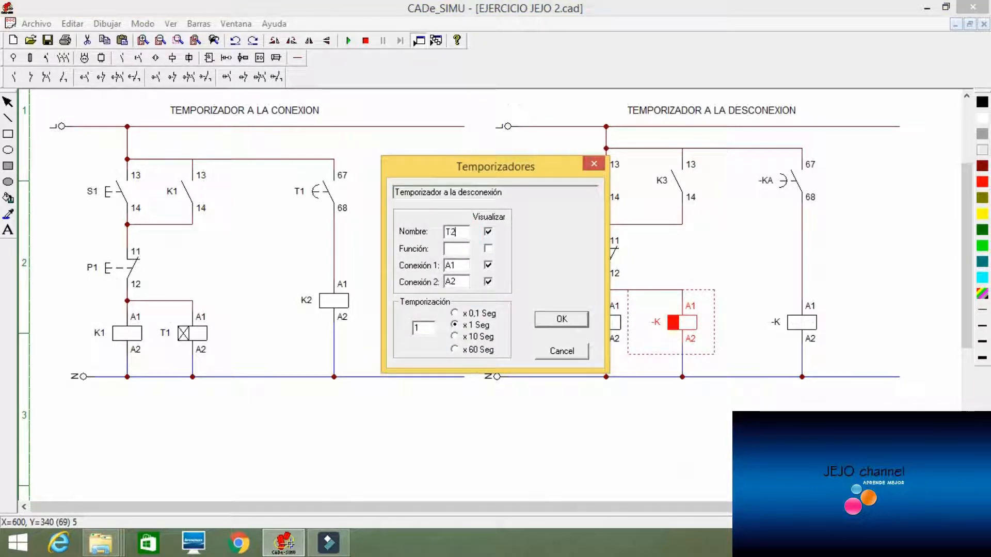
click(555, 320)
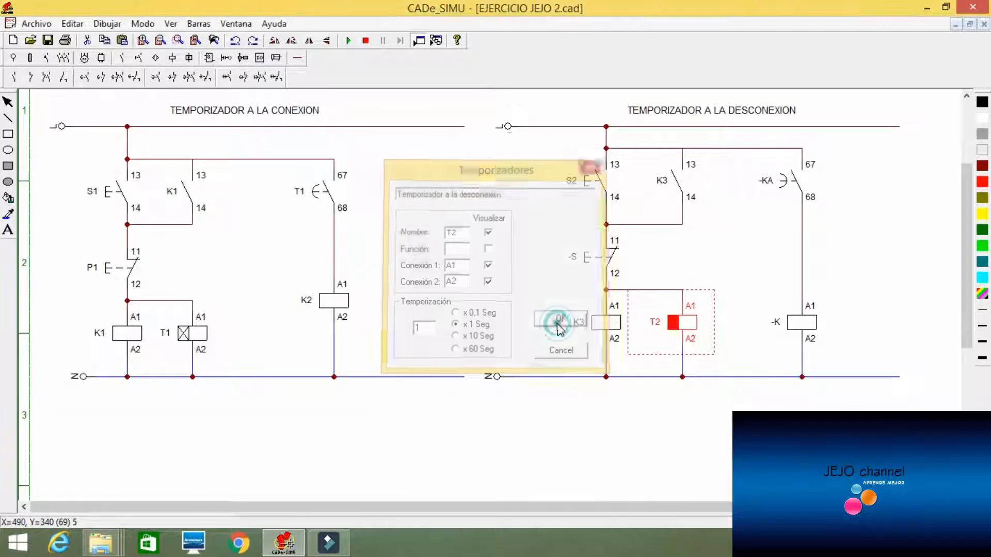
click(750, 267)
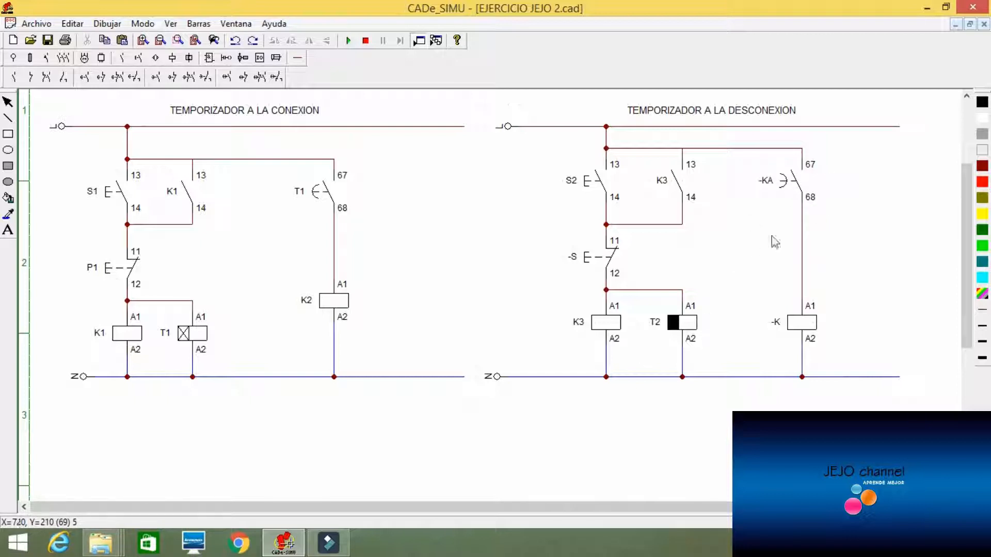
Name the timed 67-68 contact in the off-delay circuit T2 so it follows the off-delay timer.
double_click(793, 186)
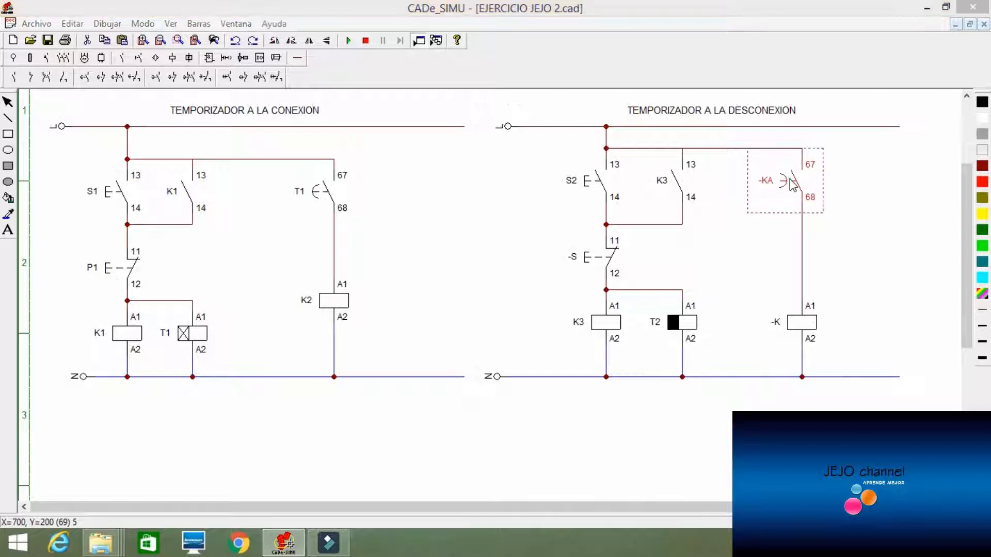
click(479, 206)
key(BackSpace)
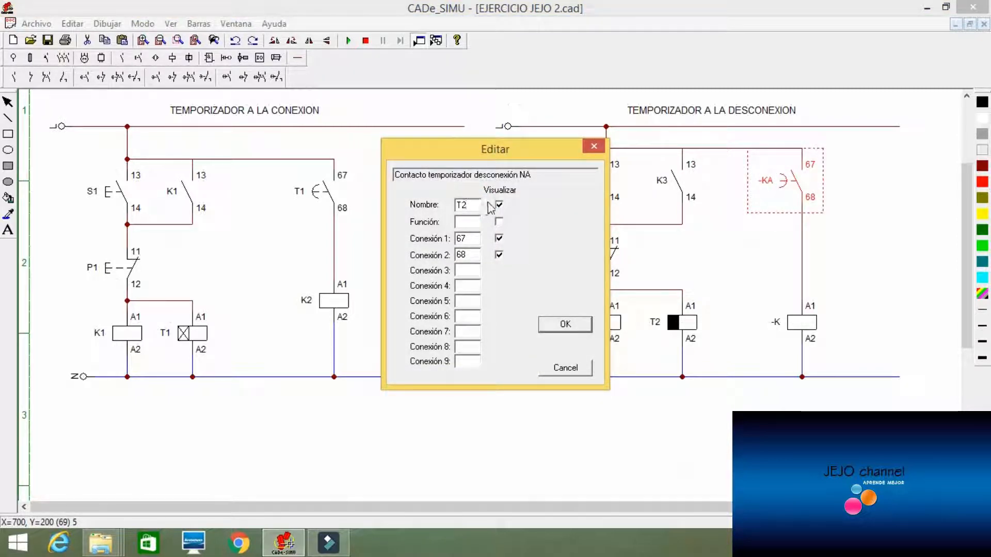
click(549, 325)
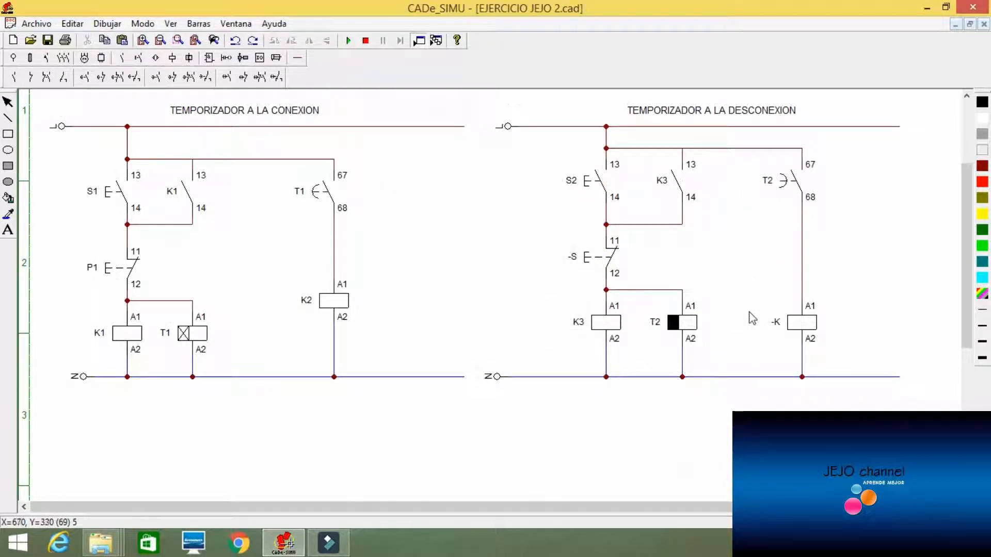
Name the coil under the timed T2 contact in the TEMPORIZADOR A LA DESCONEXION circuit K4.
double_click(802, 322)
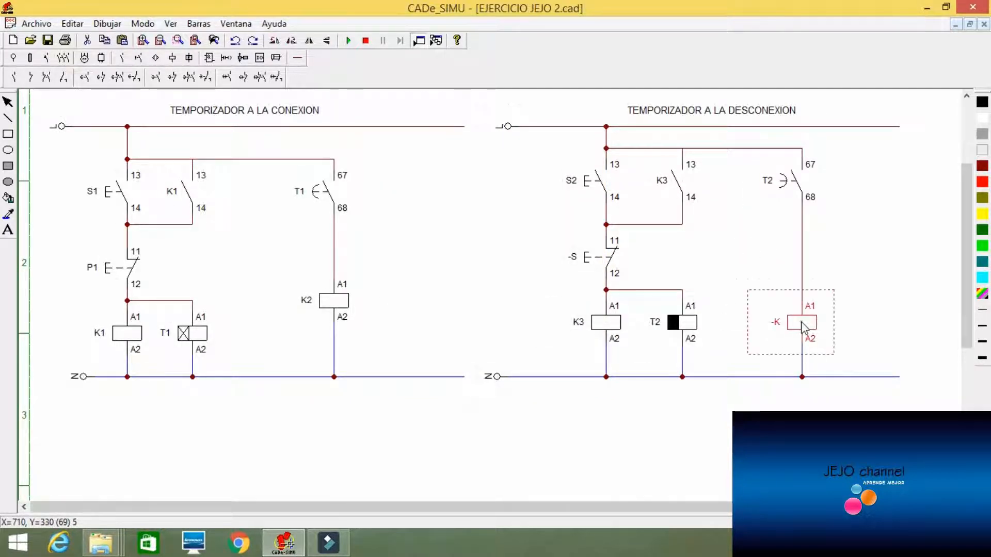
click(469, 205)
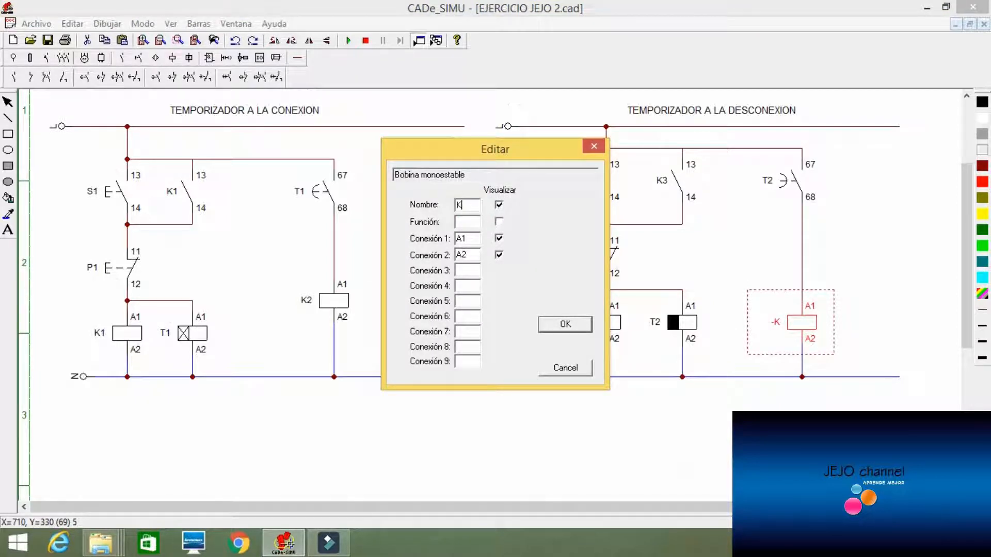
text(K4)
click(547, 325)
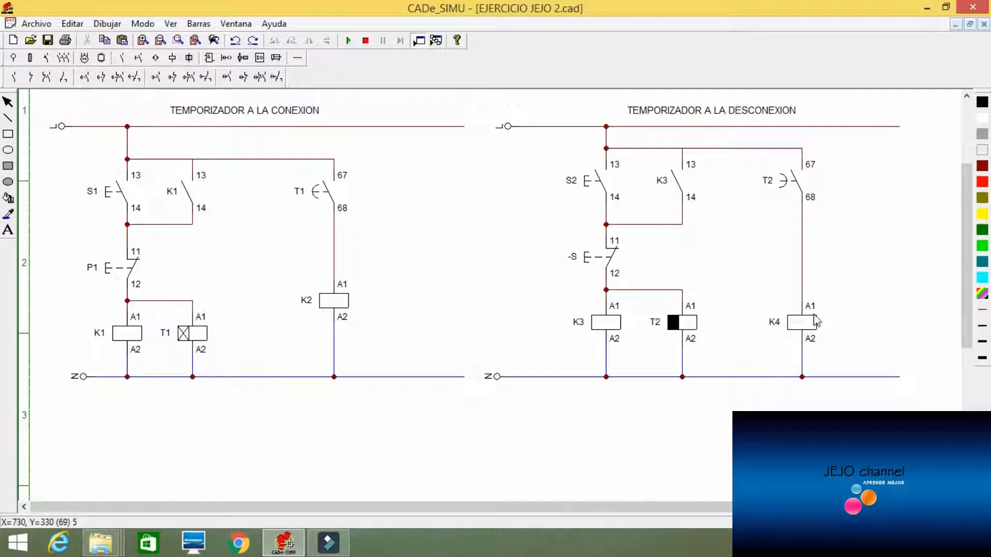
Set the time of off-delay timer T2 to 3 with the x 1 Seg multiplier.
double_click(683, 322)
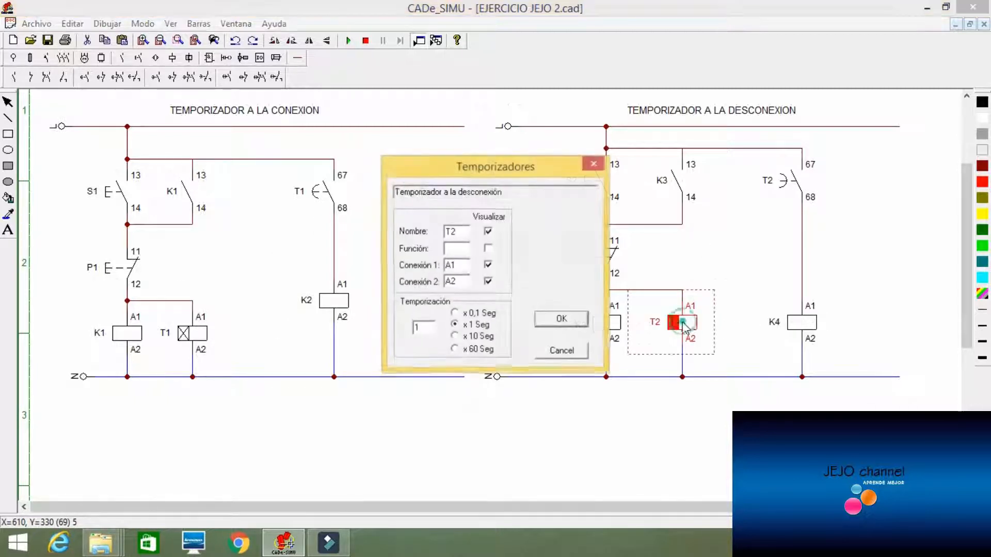
click(427, 326)
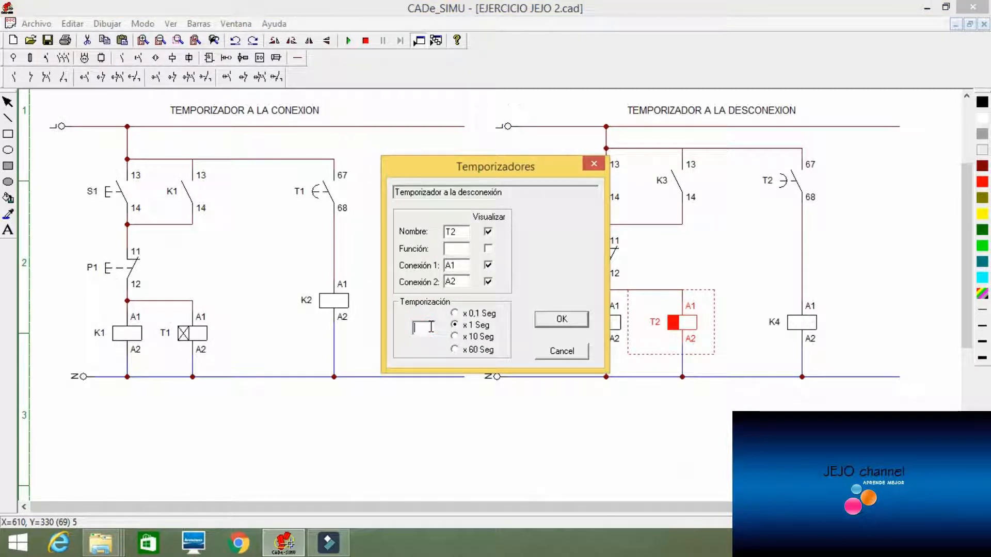
text(3)
click(563, 320)
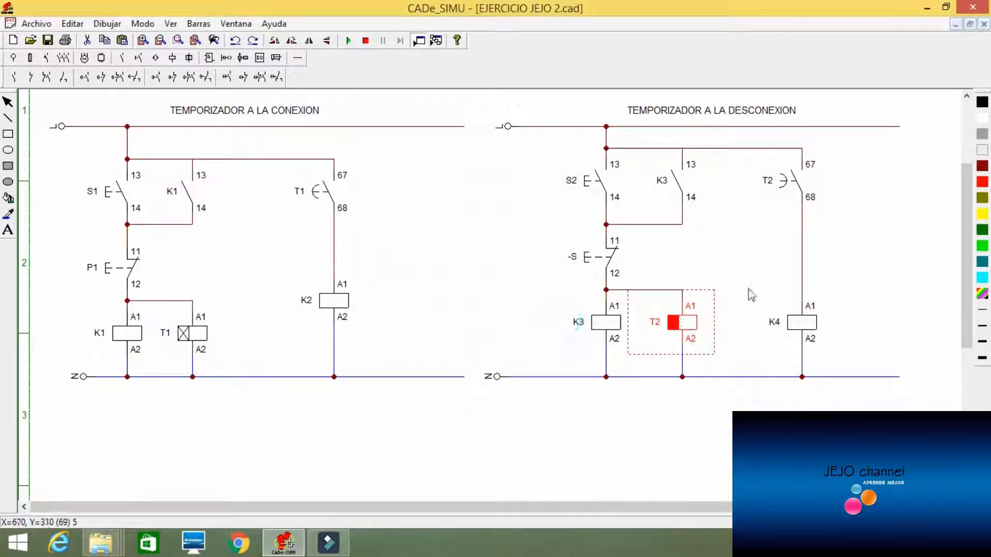
click(725, 287)
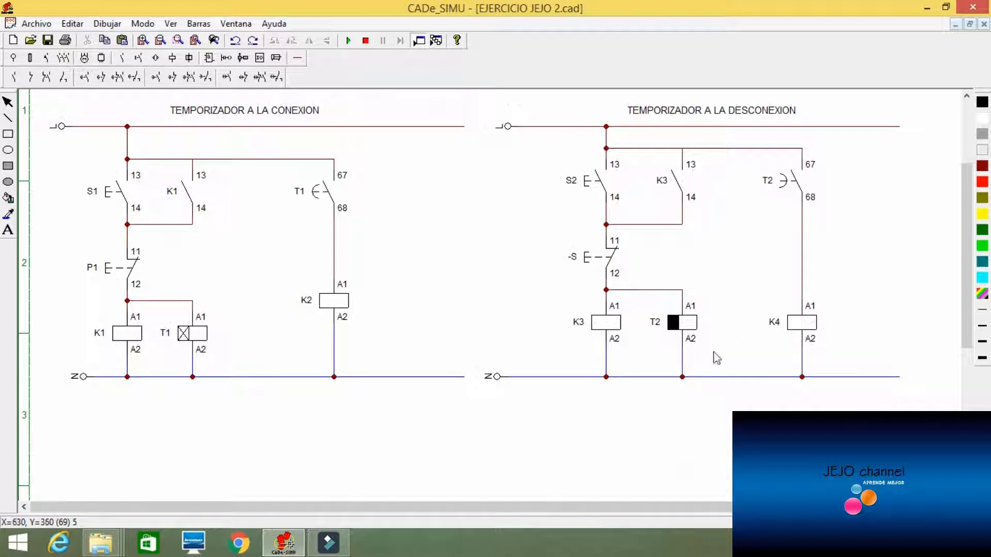
Name the normally closed 11-12 pushbutton in the off-delay circuit P2.
double_click(601, 262)
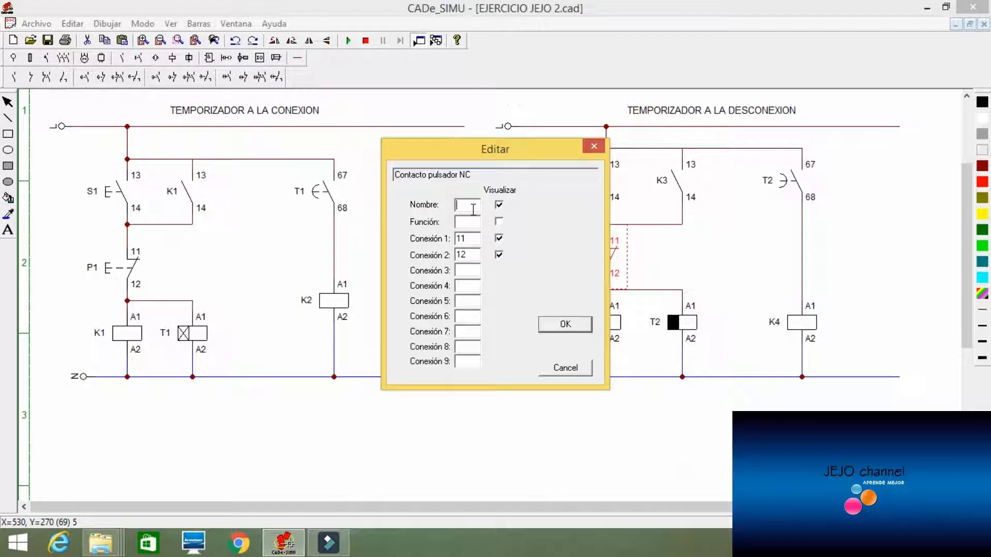
text(P2)
key(BackSpace)
click(551, 325)
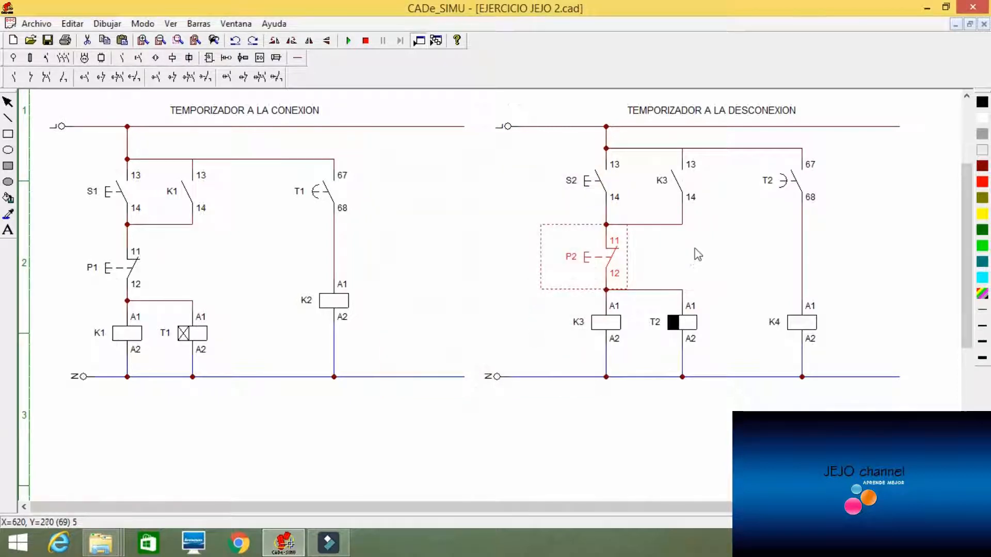
click(693, 248)
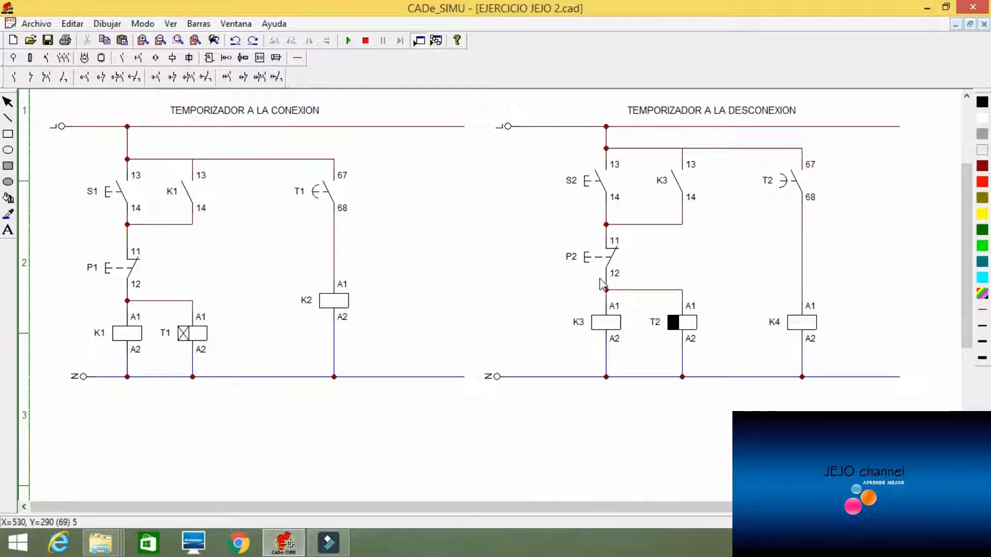
double_click(683, 327)
click(593, 164)
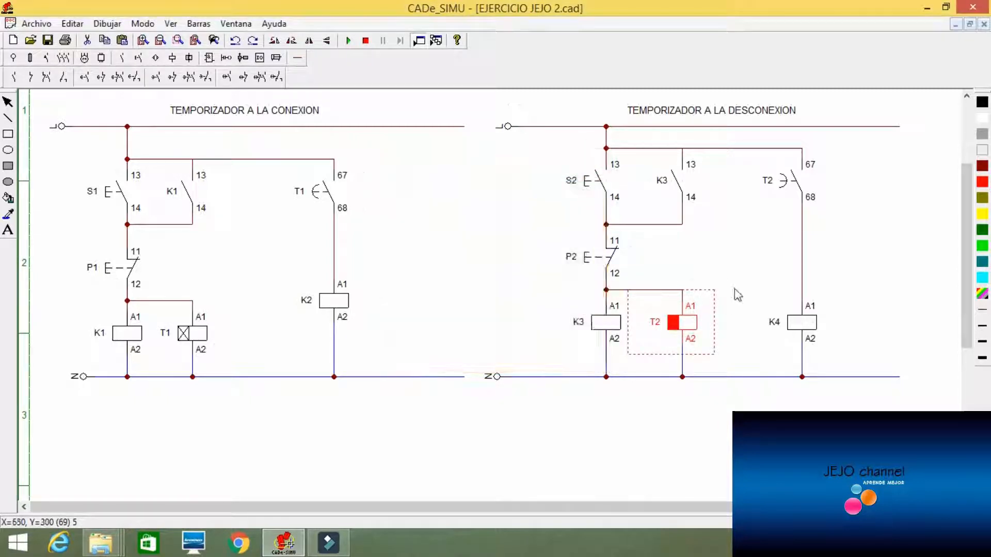
click(732, 287)
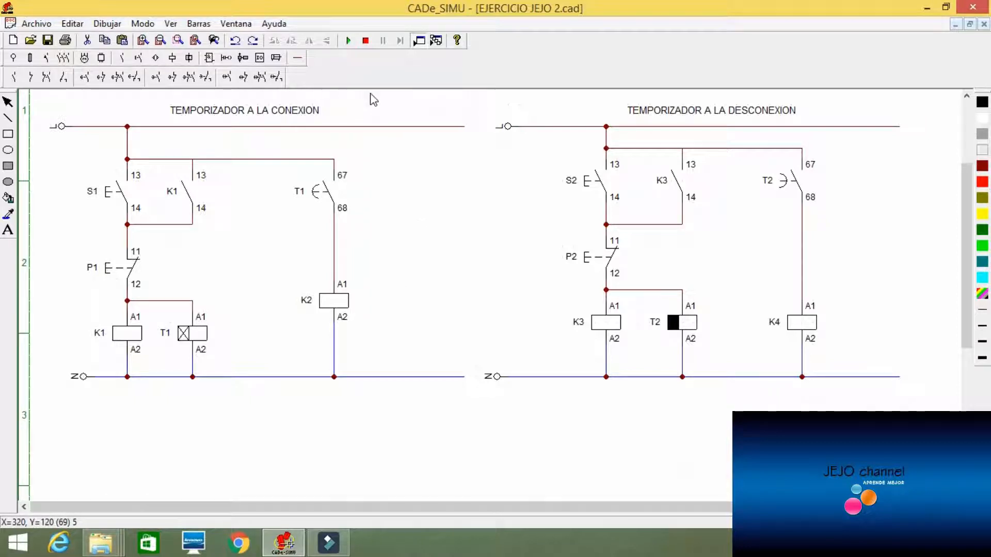
Place one signal lamp (Piloto señalización) beside coil K2 and another beside coil K4.
click(172, 58)
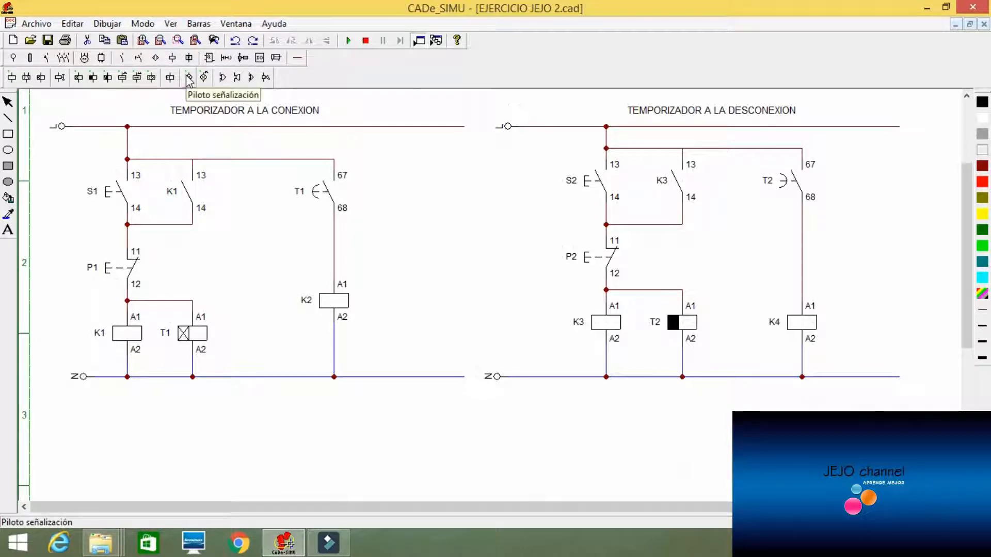
click(189, 79)
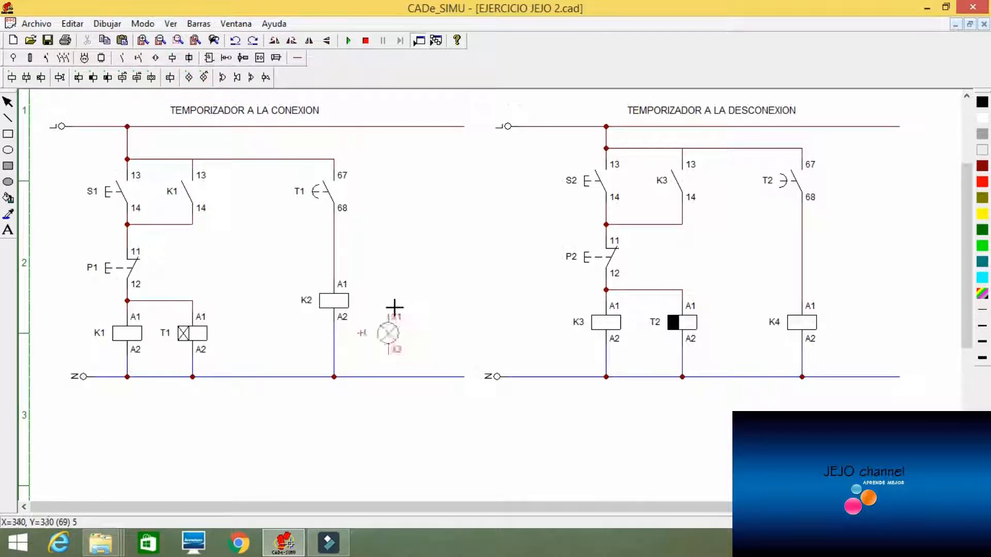
click(402, 285)
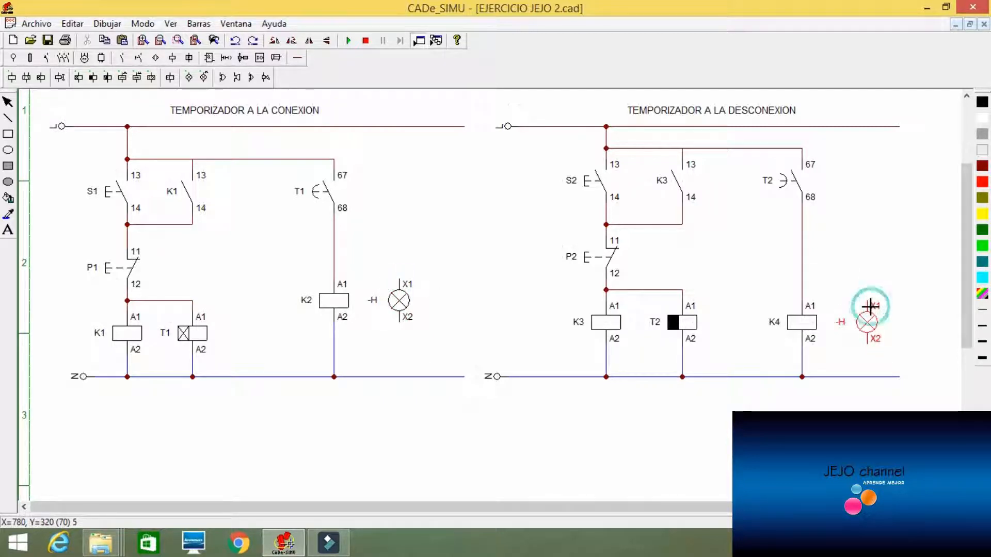
click(869, 306)
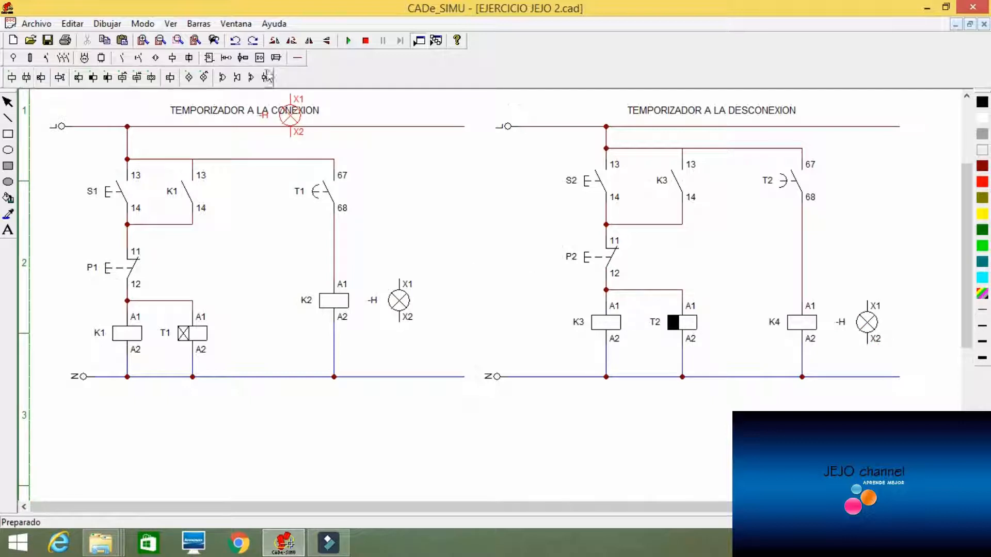
Wire the lamp beside K2 in parallel with the coil, from the wire above K2 down to the N line.
click(292, 58)
click(22, 81)
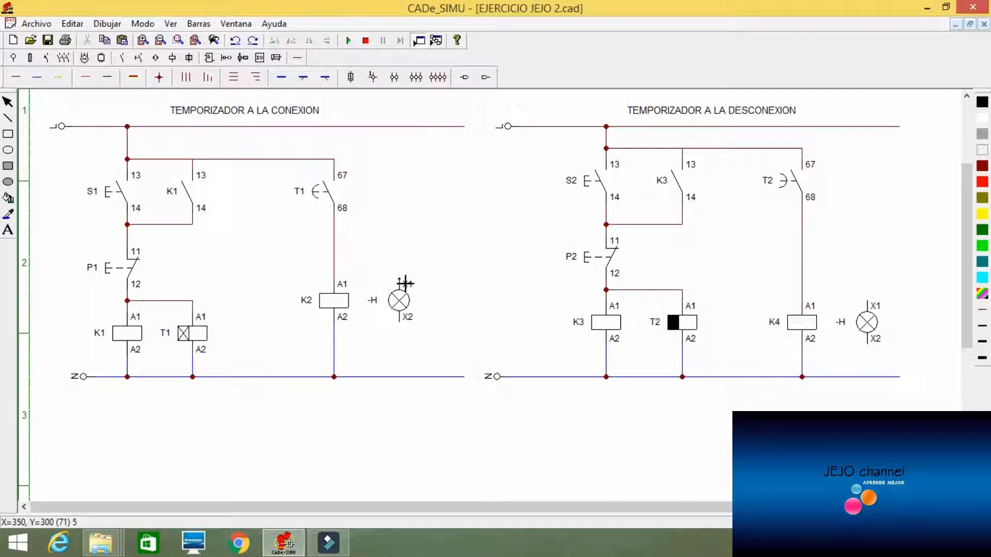
mouse_move(405, 283)
mouse_down()
mouse_move(406, 266)
mouse_move(335, 257)
mouse_up()
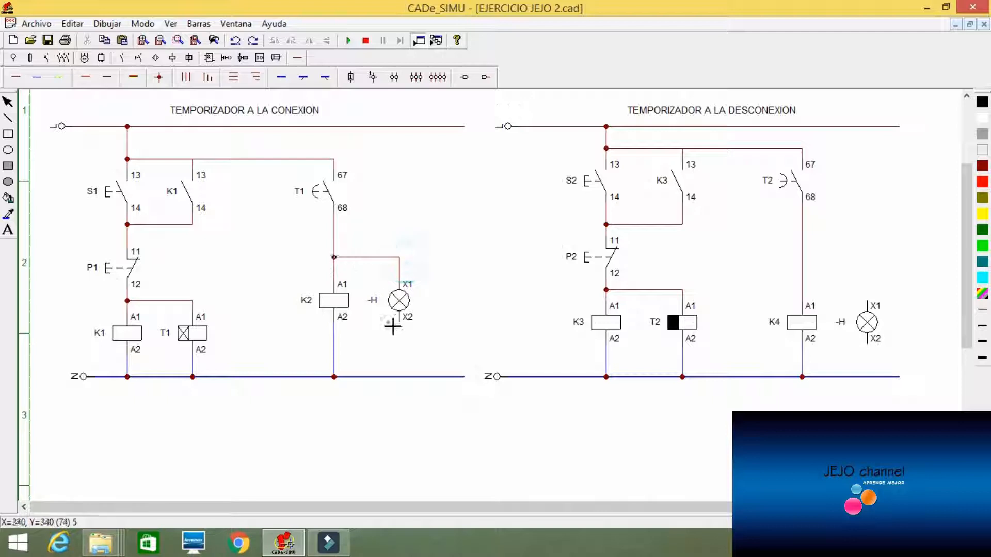
click(35, 77)
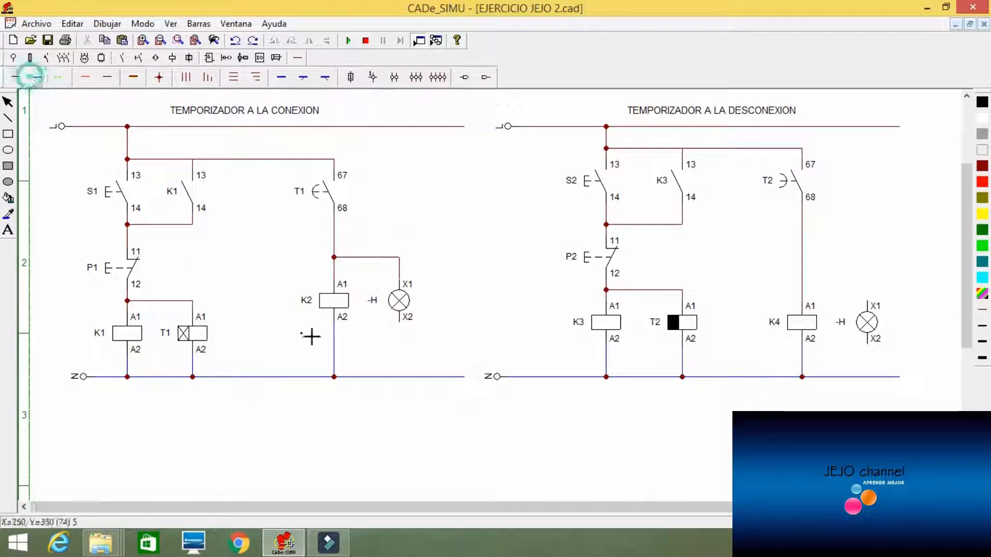
drag(399, 324, 401, 376)
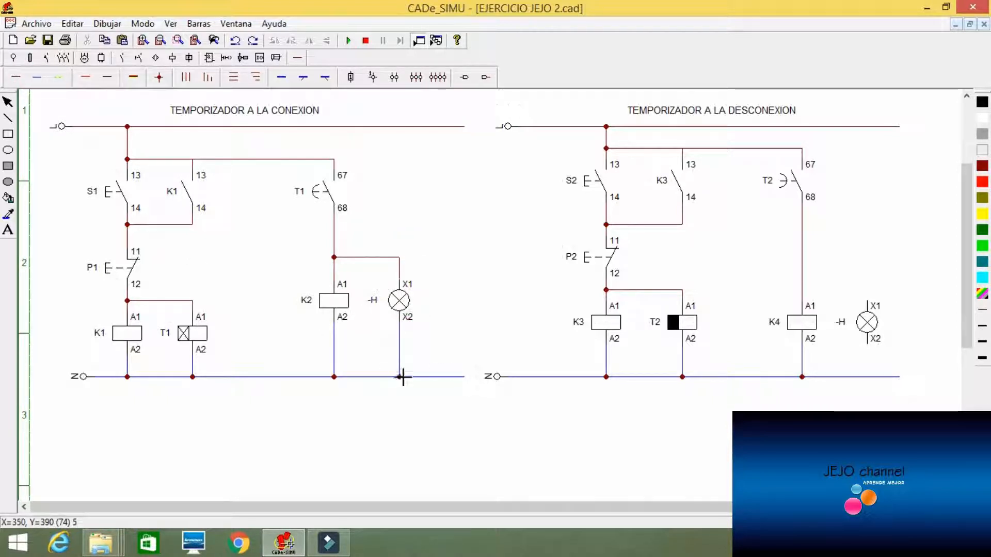
Wire the lamp beside K4 in parallel with the coil, joining it to the N line and the wire above K4.
drag(867, 345, 867, 377)
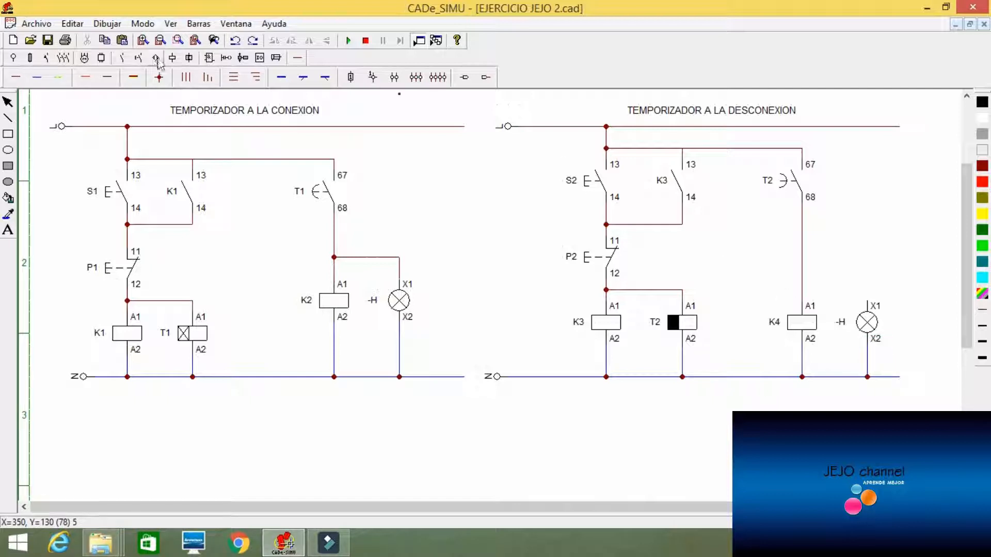
click(296, 59)
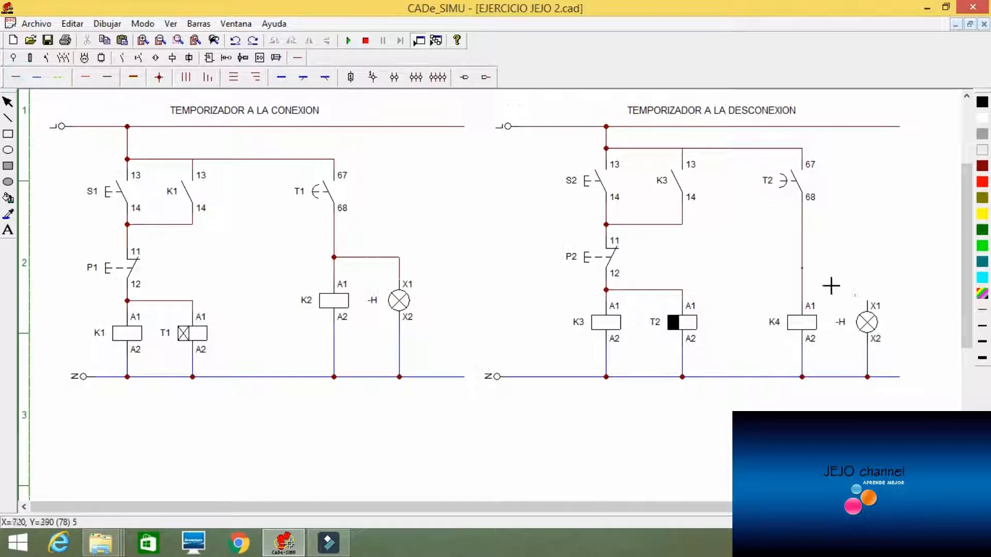
click(867, 302)
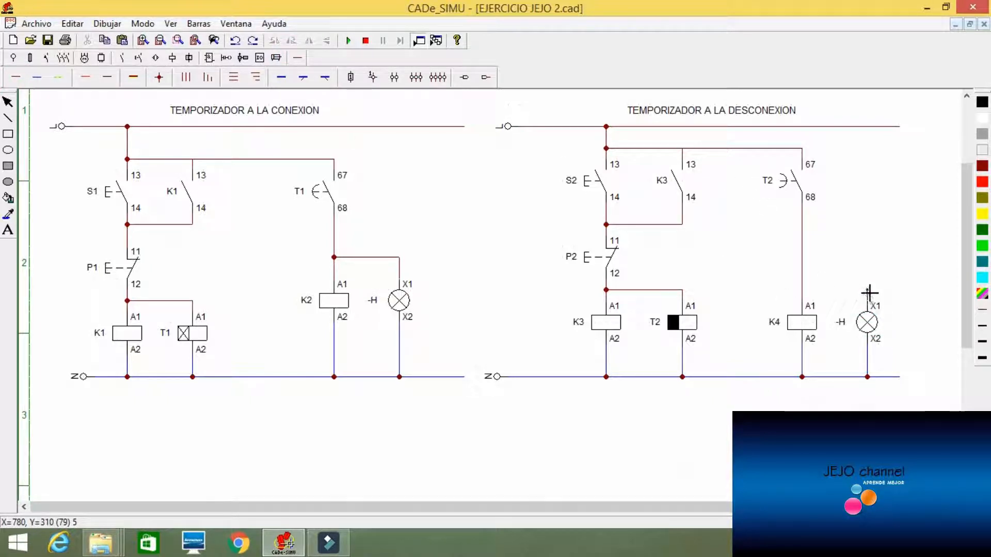
drag(868, 292, 803, 292)
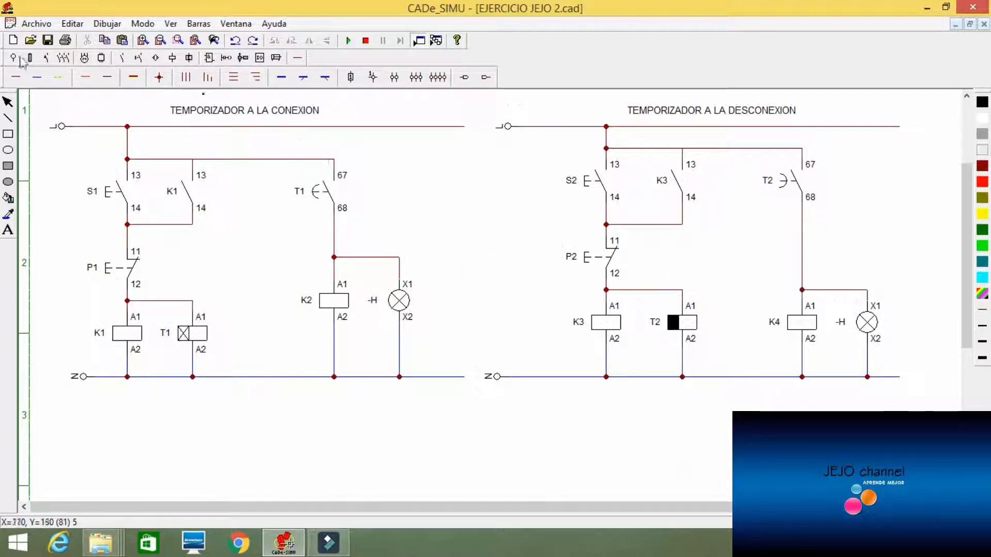
Name the signal lamp beside coil K2 in the on-delay circuit L1.
double_click(400, 301)
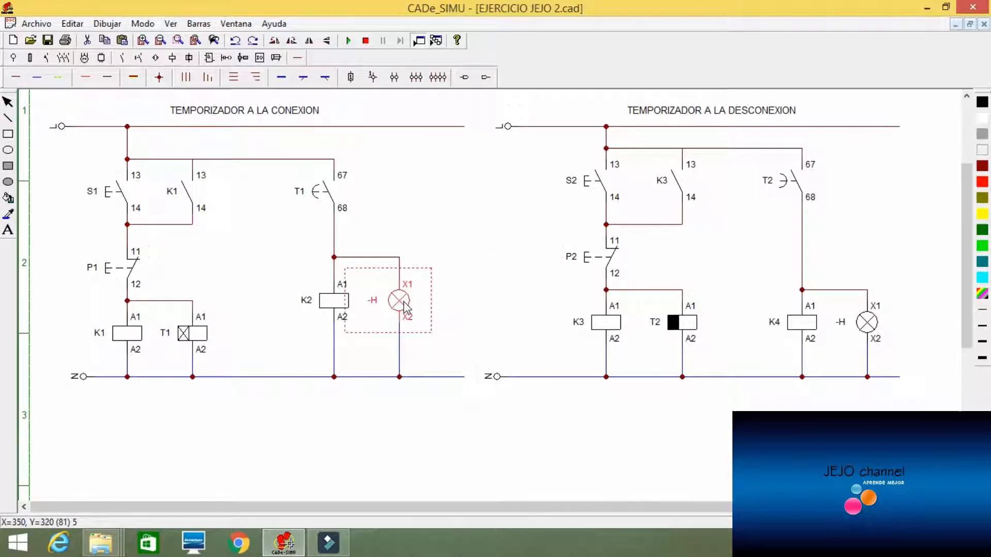
click(457, 206)
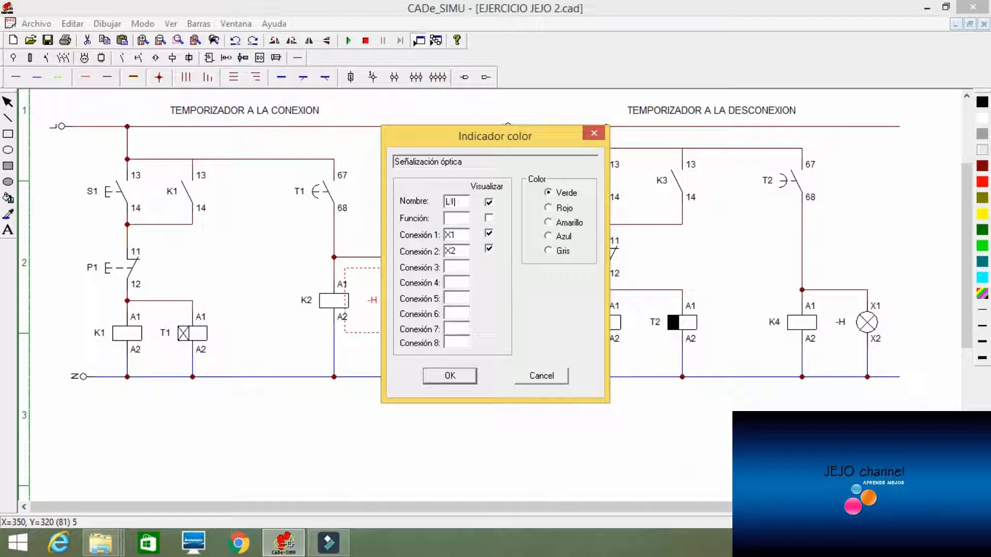
text(L1)
click(454, 381)
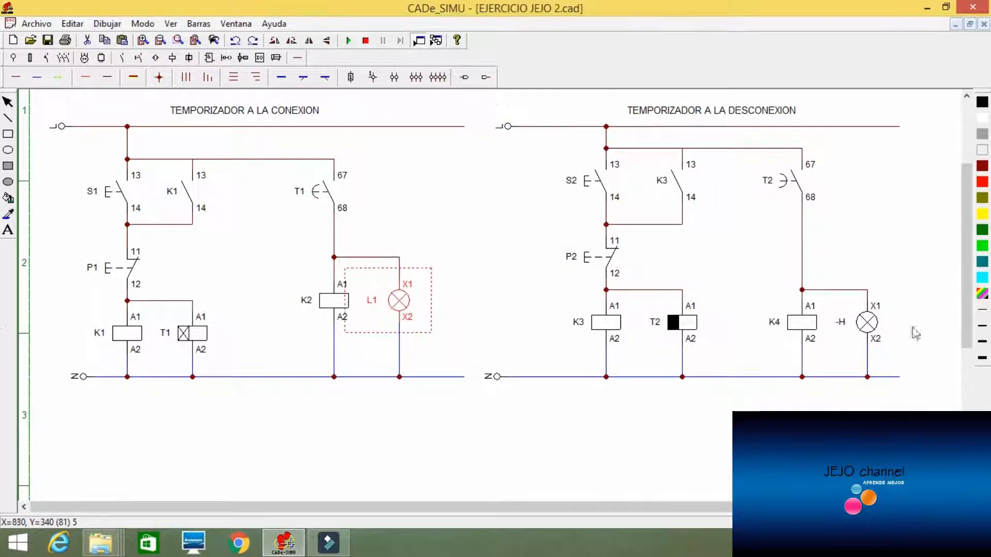
Name the signal lamp beside coil K4 in the off-delay circuit L2.
double_click(868, 323)
double_click(456, 203)
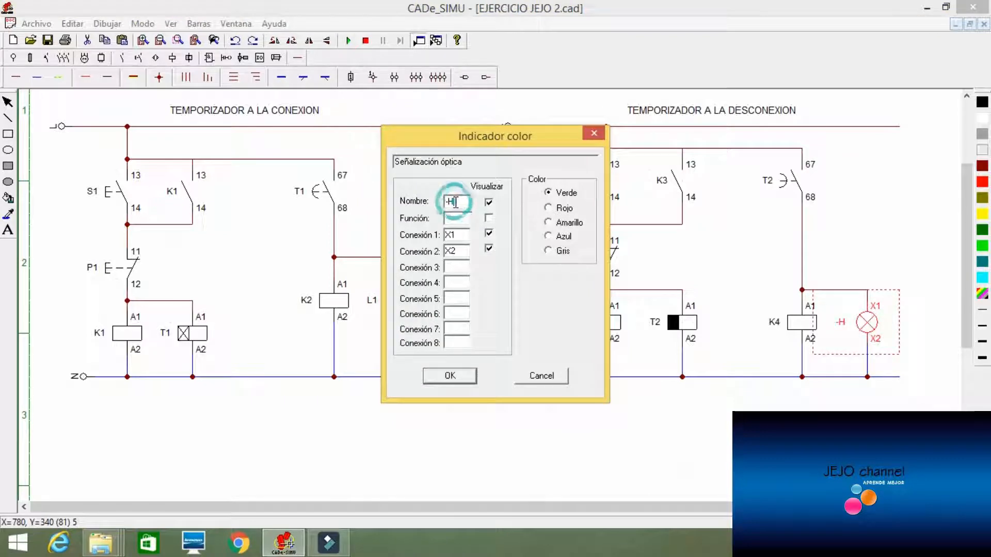
key(BackSpace)
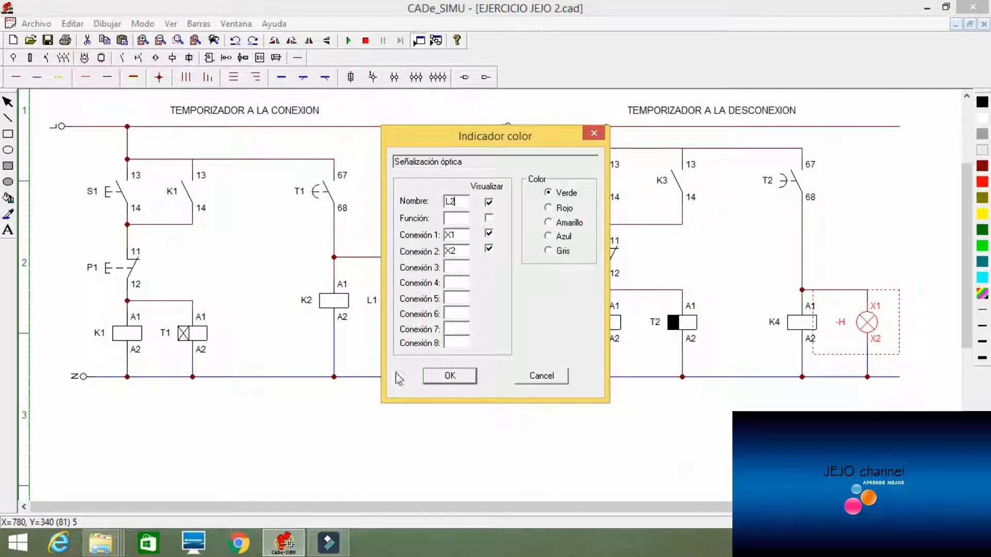
click(449, 376)
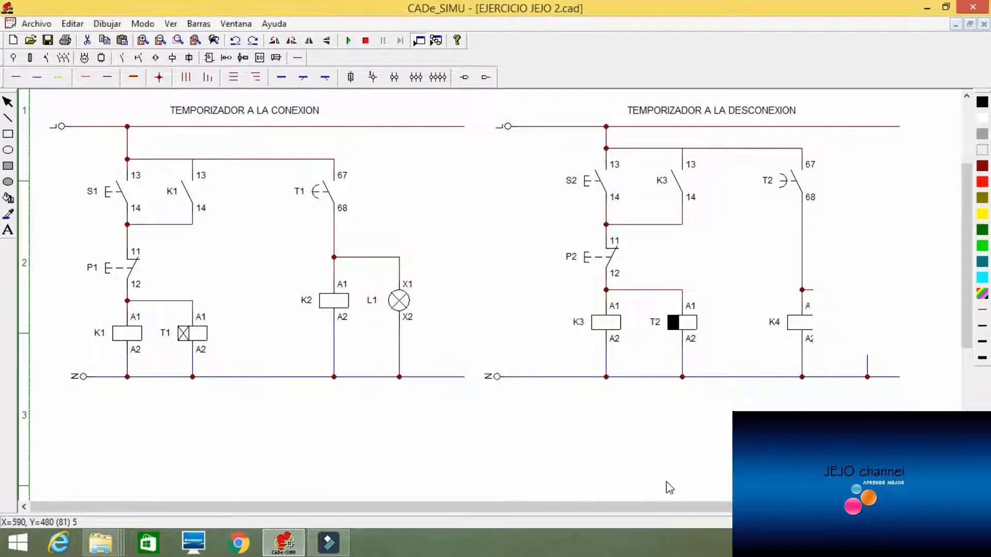
Set the indicator color of lamp L1 to yellow (Amarillo).
double_click(412, 318)
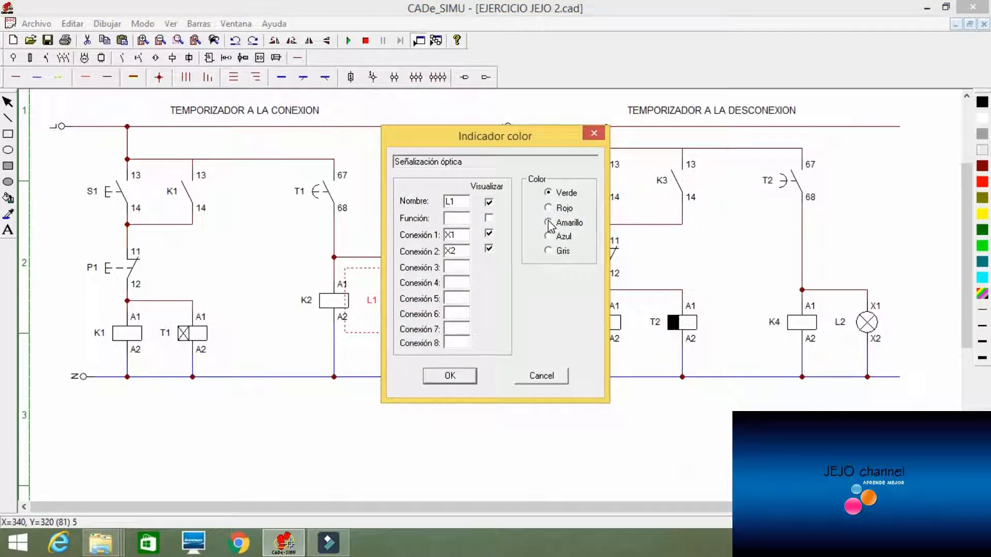
click(548, 223)
click(449, 376)
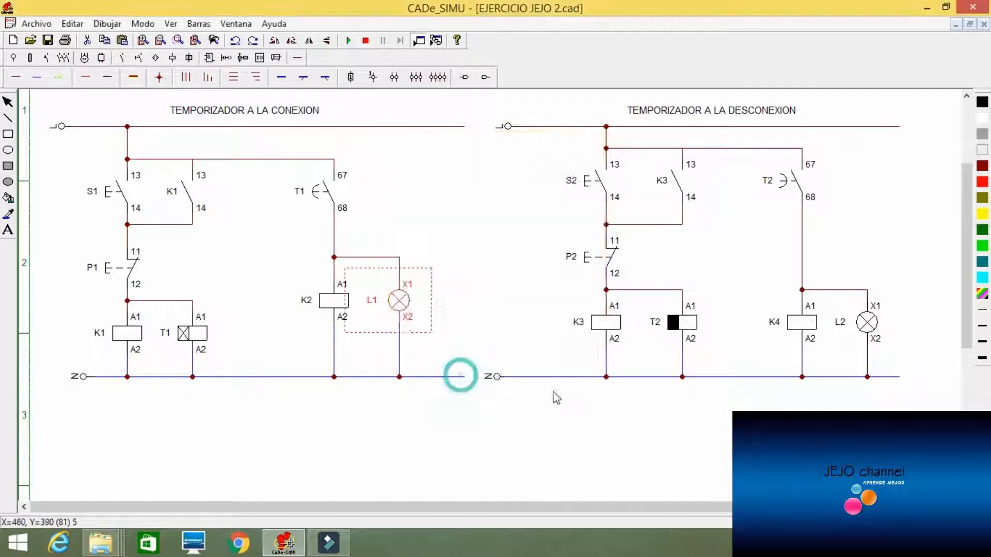
Set the indicator color of lamp L2 to red (Rojo).
click(866, 323)
double_click(866, 323)
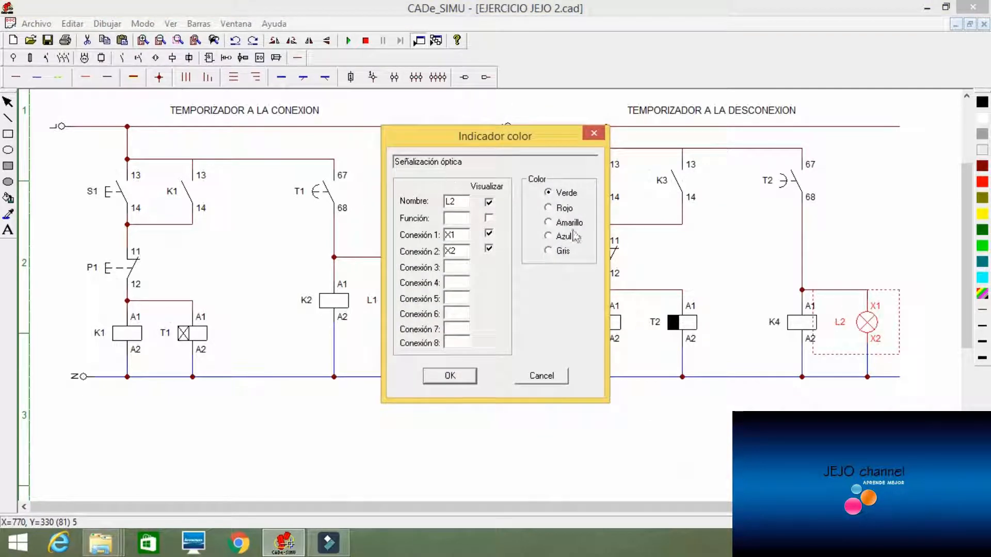
click(548, 208)
click(450, 377)
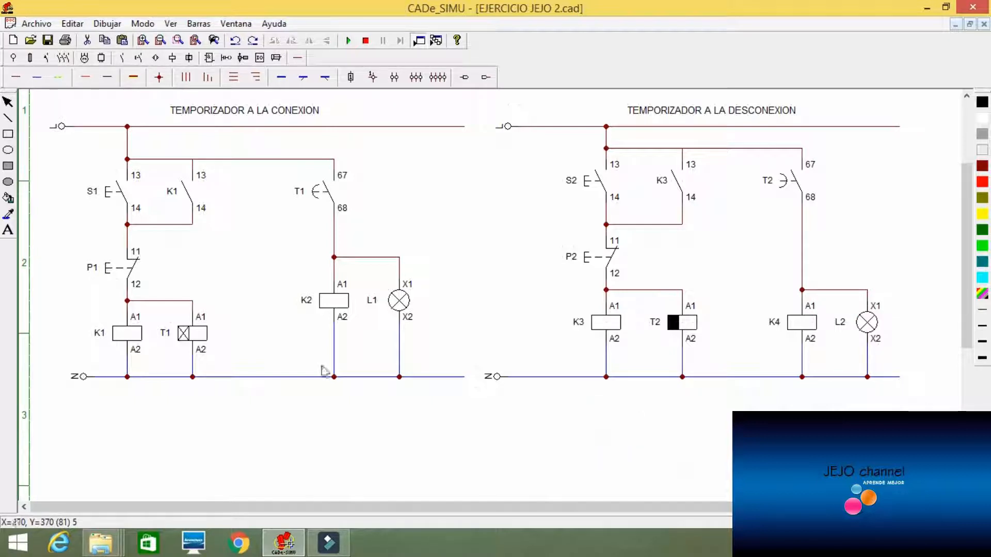
Simulate the circuits and test the on-delay circuit by energizing it with pushbutton S1 and stopping it with P1.
click(348, 41)
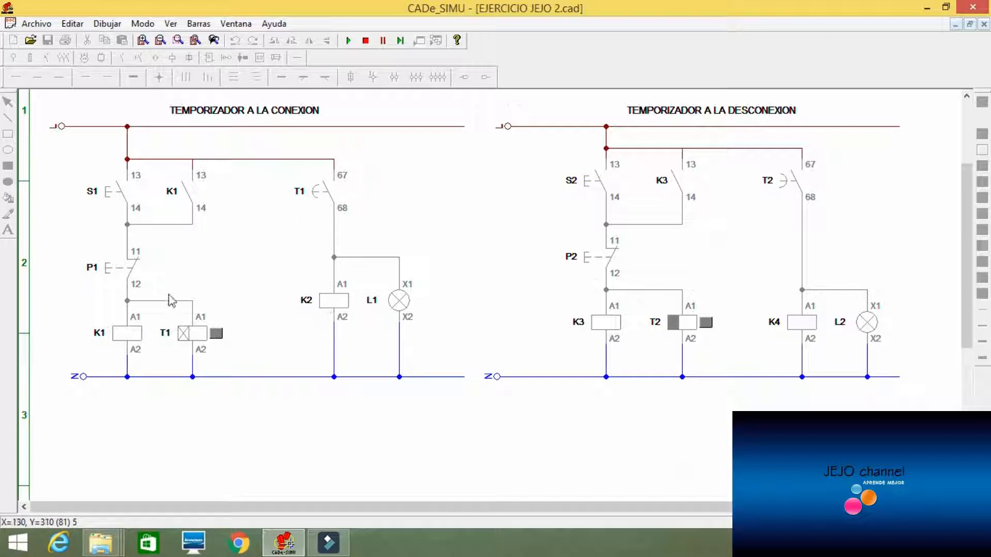
click(109, 197)
click(108, 197)
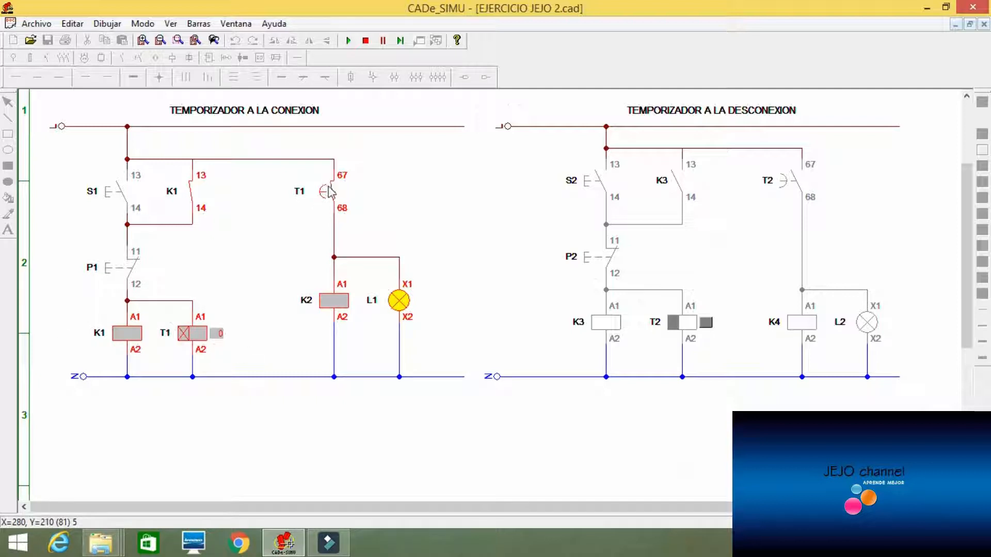
click(110, 268)
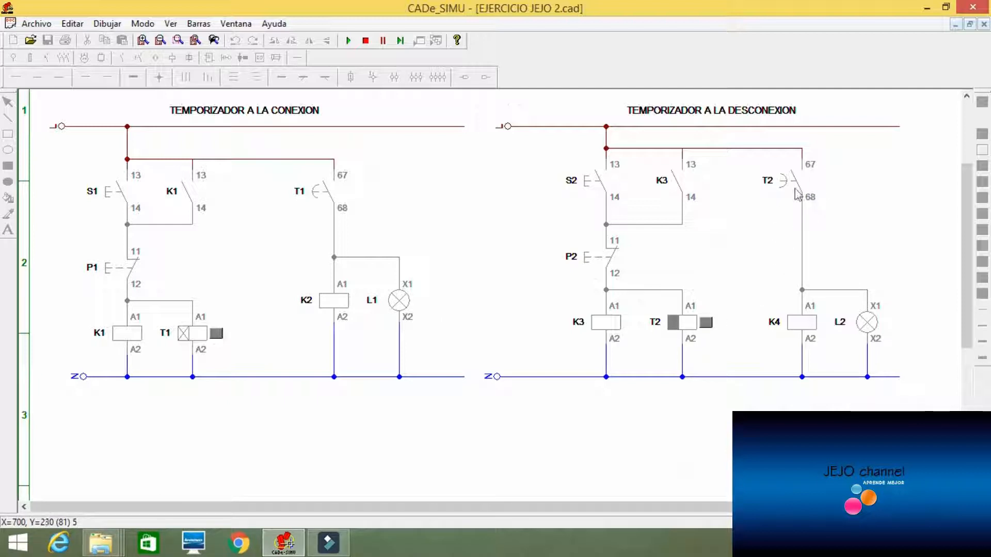
Test the off-delay circuit in the running simulation by energizing it with pushbutton S2 and stopping it with P2.
click(591, 184)
click(587, 184)
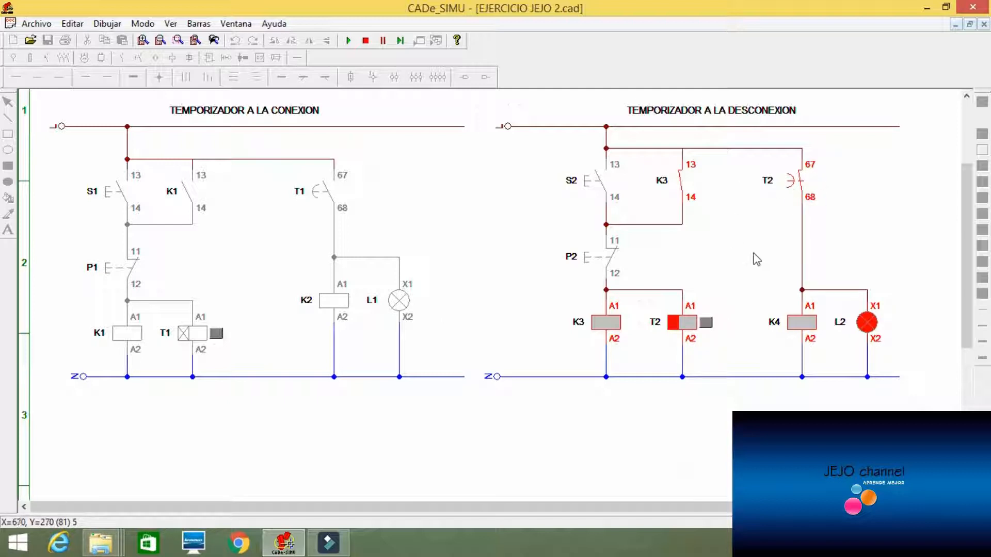
click(590, 261)
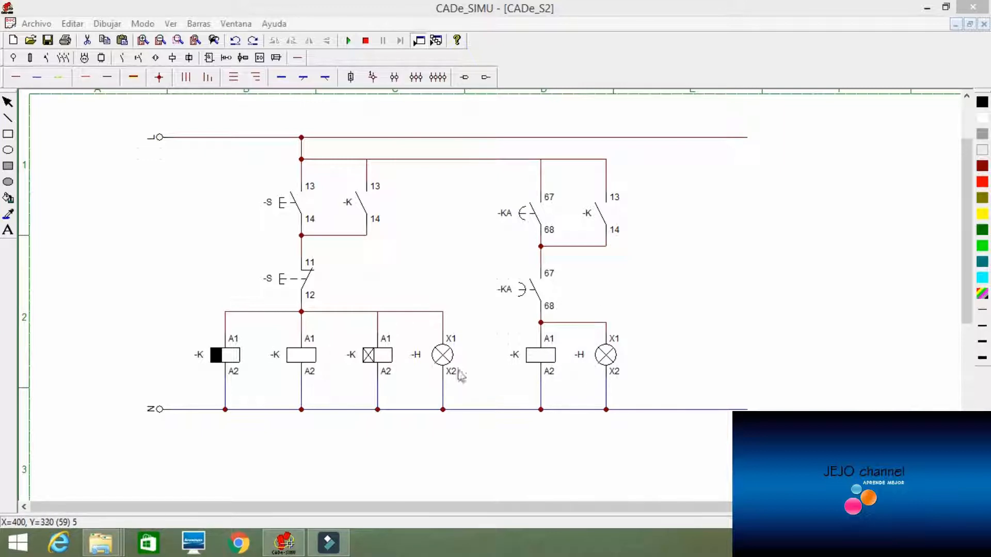
Name the normally open pushbutton in the combined timer circuit S1.
double_click(287, 204)
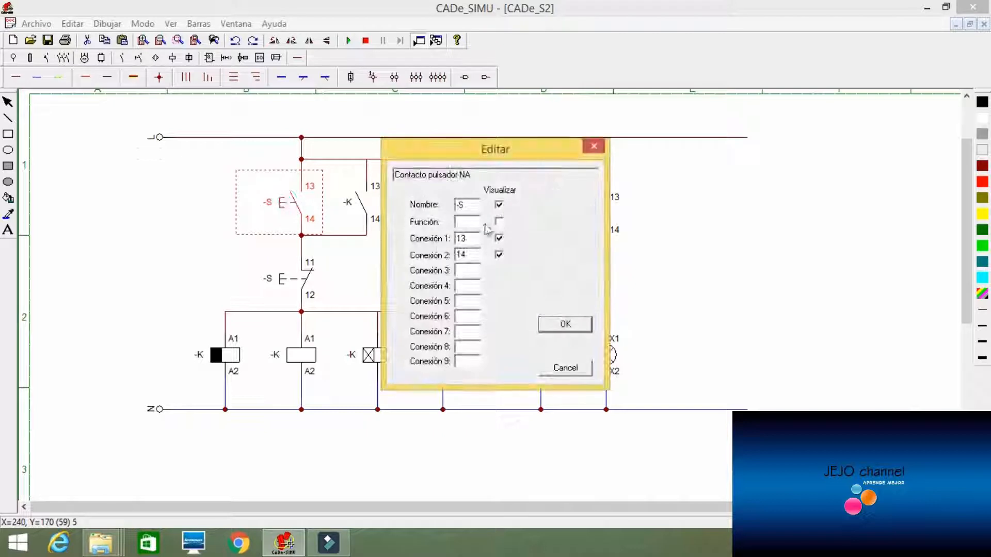
click(479, 204)
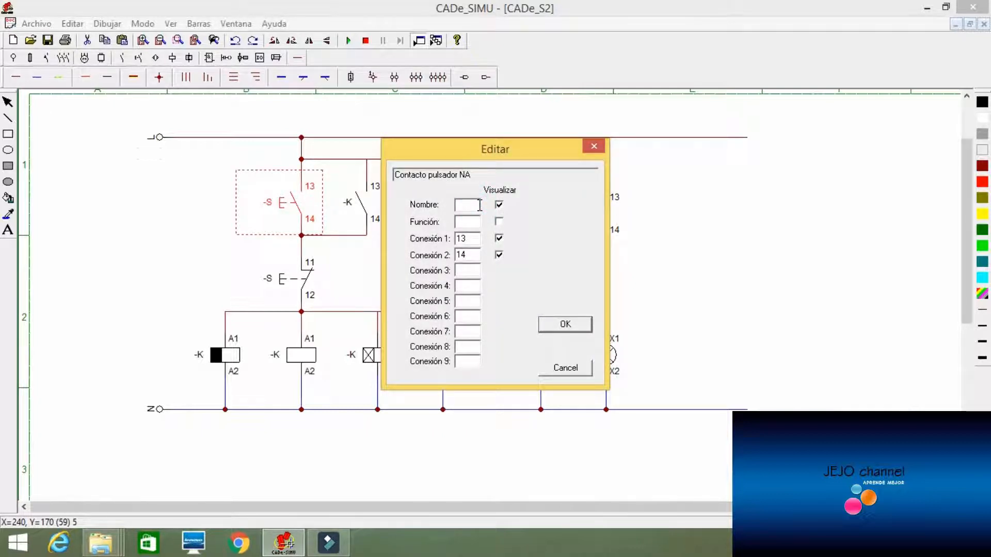
key(Return)
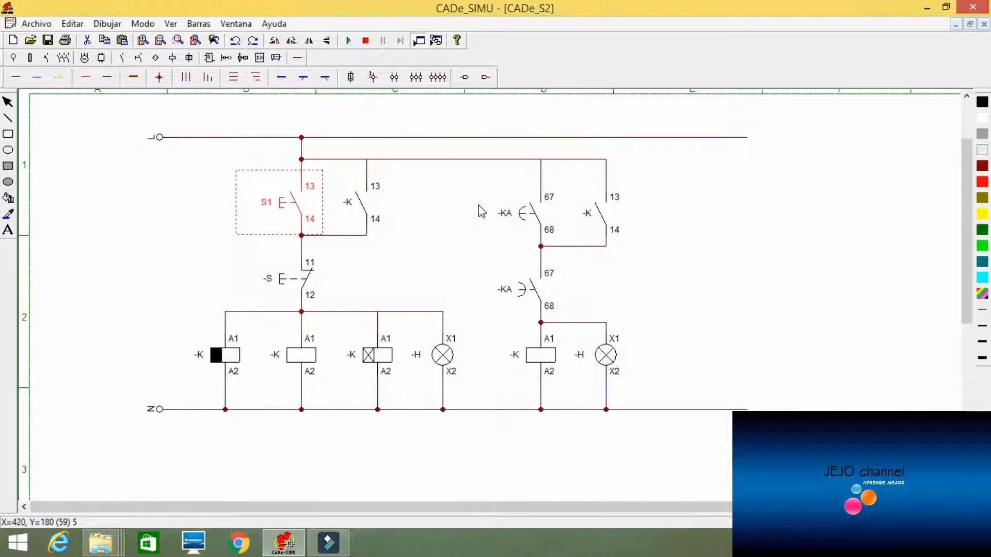
click(290, 194)
Name the plain relay coil between the off-delay and on-delay timer coils K1.
double_click(301, 362)
click(478, 205)
key(BackSpace)
key(BackSpace)
text(K1)
click(568, 324)
Name the normally open holding contact in parallel with pushbutton S1 K1.
double_click(367, 209)
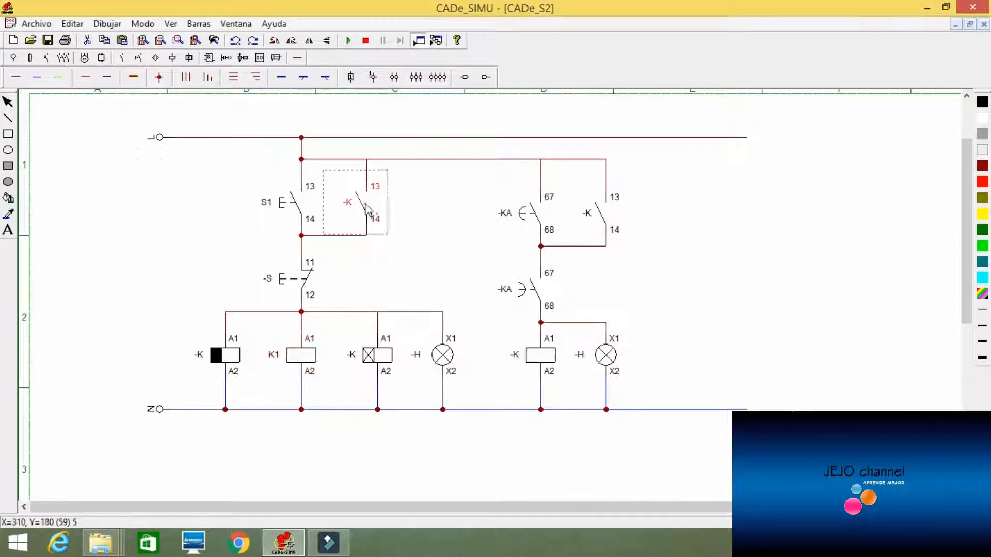
click(475, 205)
key(BackSpace)
key(BackSpace)
text(K1)
click(565, 323)
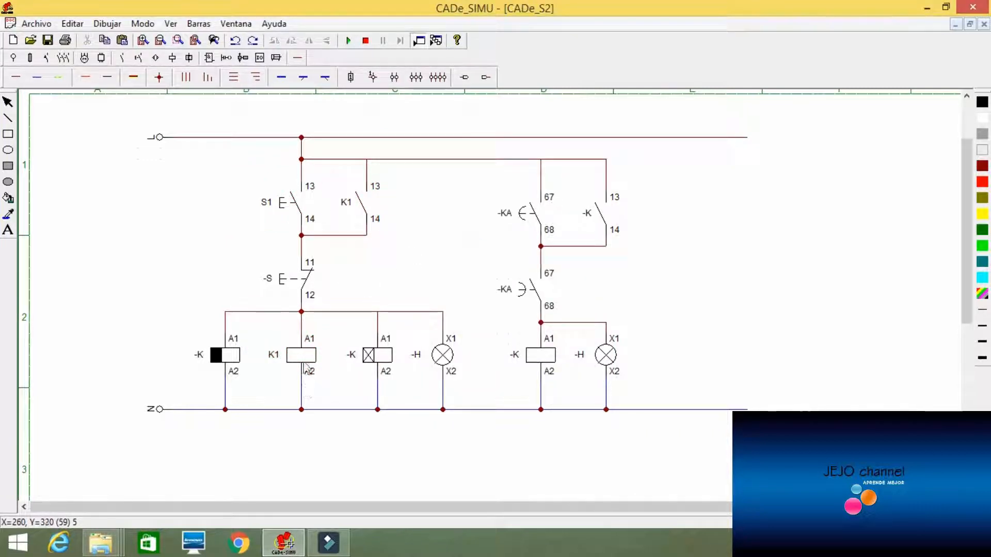
Name the signal lamp beside the on-delay timer coil L1 and set its indicator color to yellow (Amarillo).
double_click(444, 369)
click(458, 201)
key(BackSpace)
key(BackSpace)
text(L1)
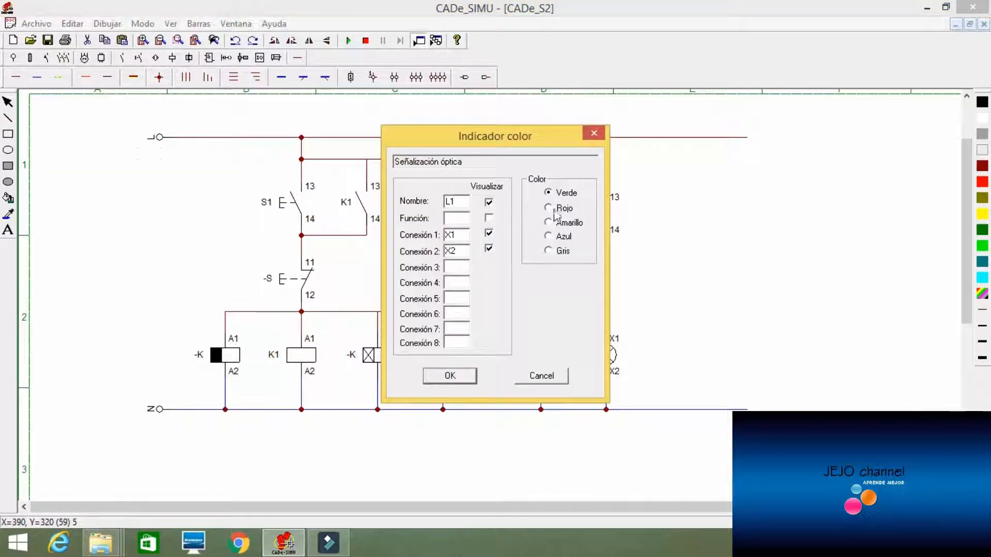
key(Return)
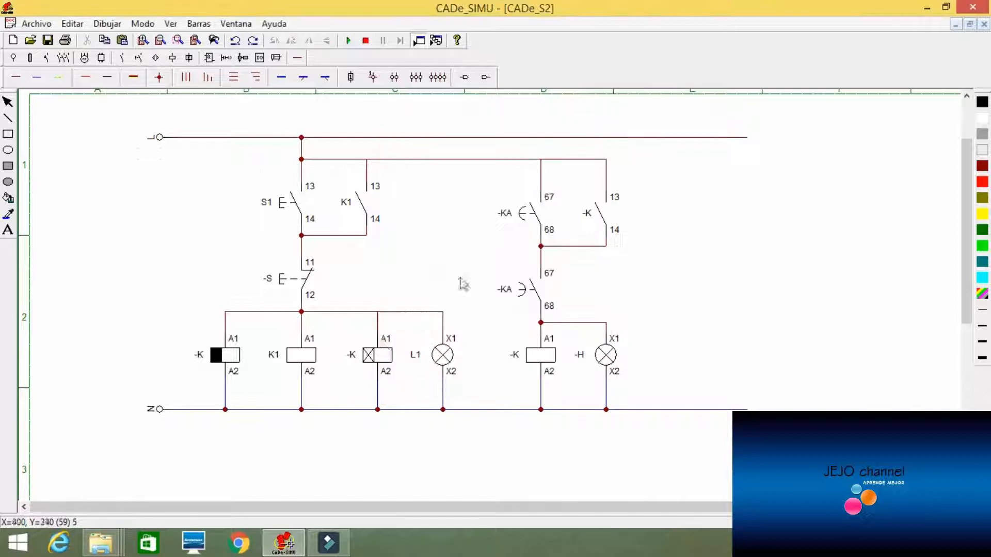
Name both the on-delay timer coil and its timed contact T1.
double_click(376, 356)
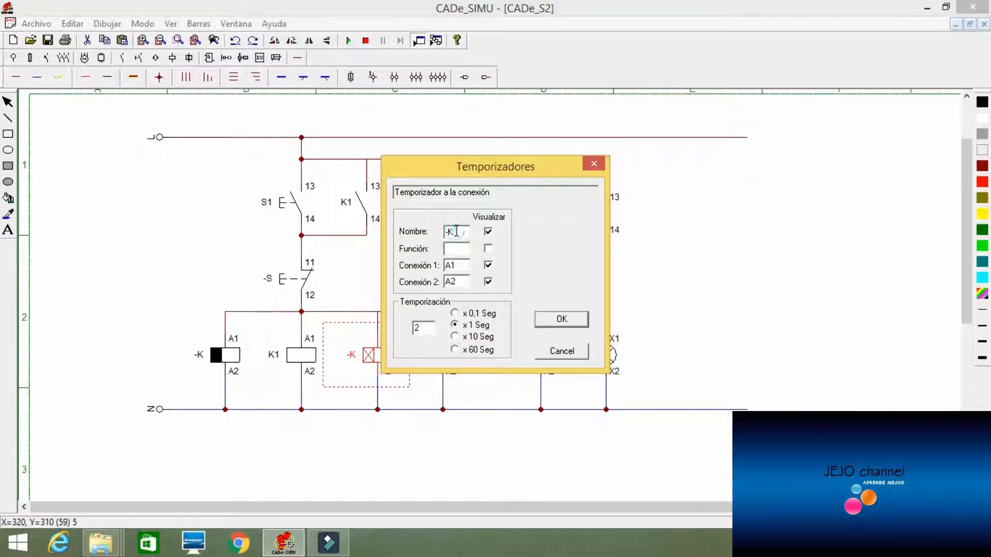
text(T1)
key(Return)
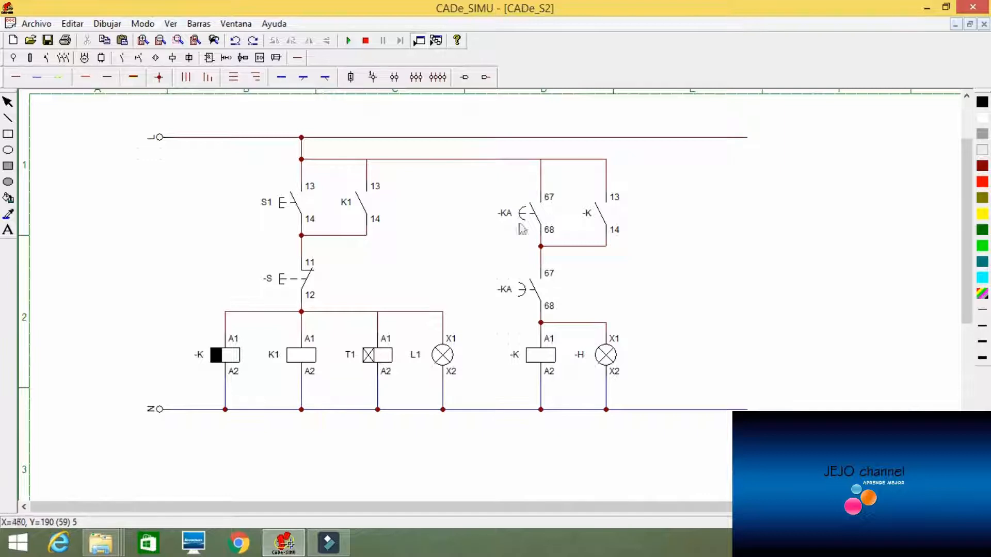
double_click(535, 217)
text(T1)
click(579, 328)
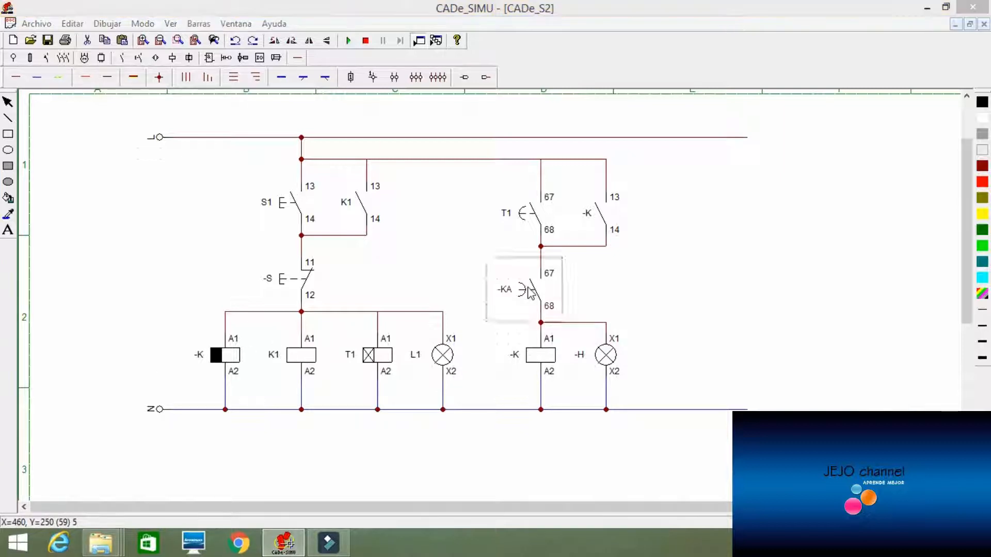
Name the off-delay timed contact and its timer coil T2, and set the timer's delay to 3 seconds.
double_click(543, 289)
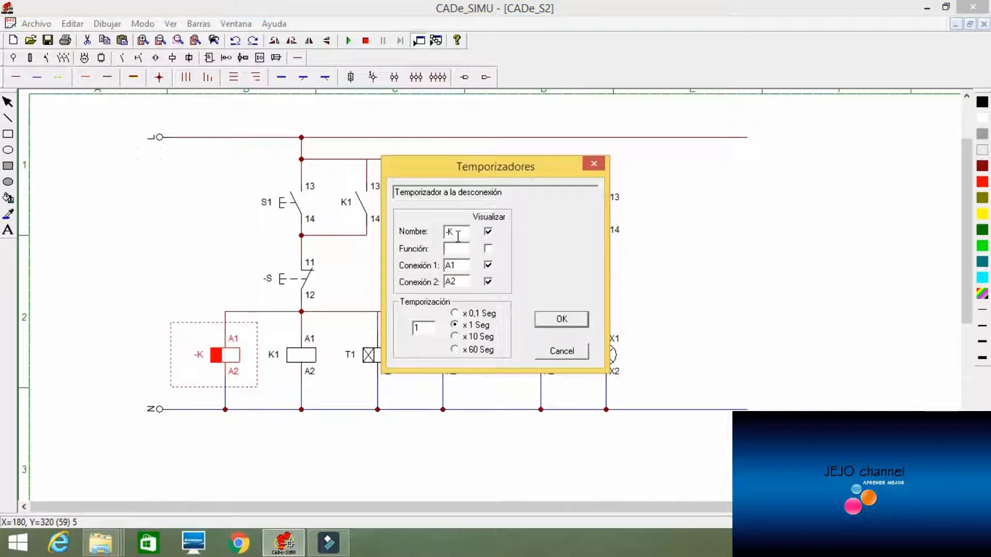
text(T2)
key(Return)
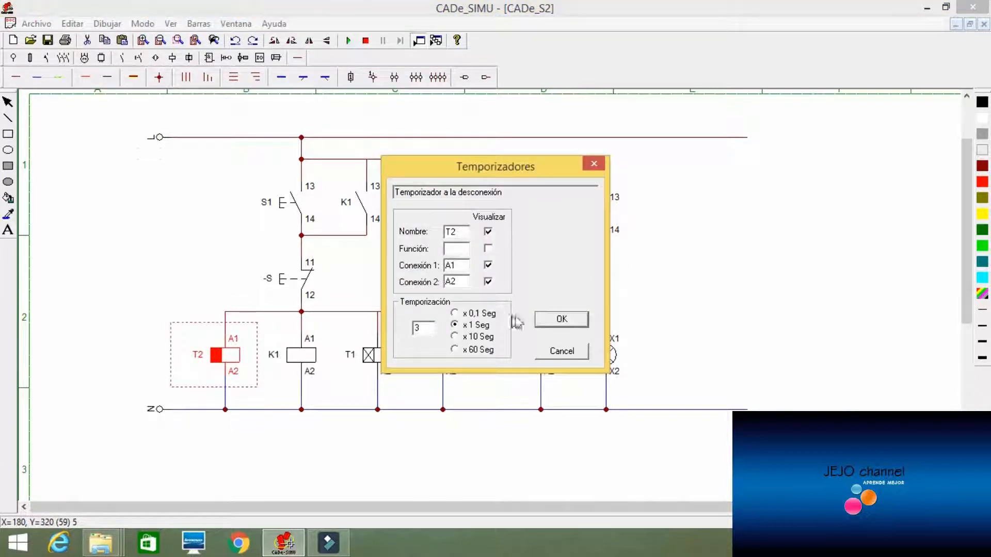
key(Return)
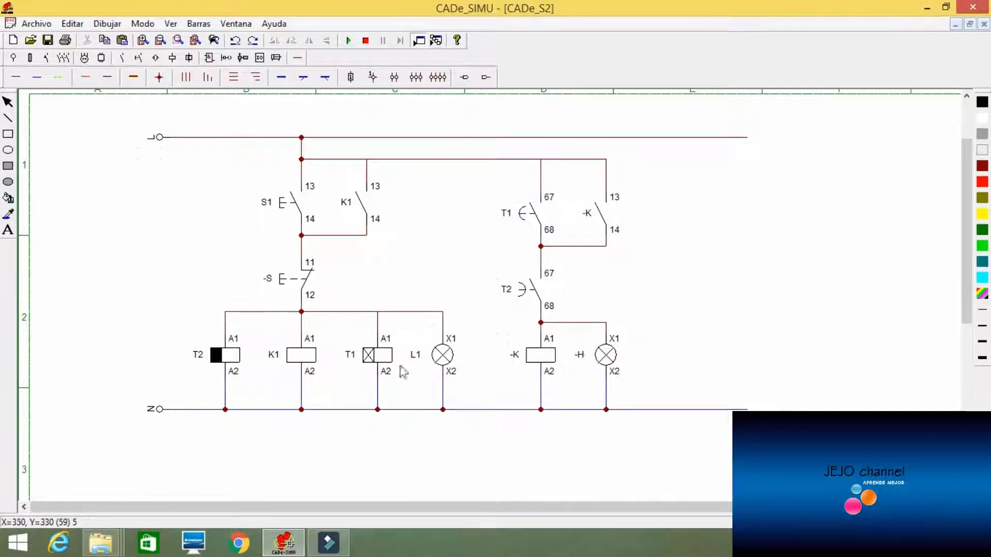
Name the relay coil below the timed contacts K2 and the signal lamp beside it L2.
double_click(546, 358)
text(K2)
mouse_move(474, 204)
mouse_down()
mouse_move(445, 201)
mouse_move(455, 205)
mouse_up()
click(563, 324)
double_click(606, 355)
text(L2)
click(445, 380)
Name the auxiliary contact in parallel with timed contact T1 K2.
double_click(602, 216)
key(BackSpace)
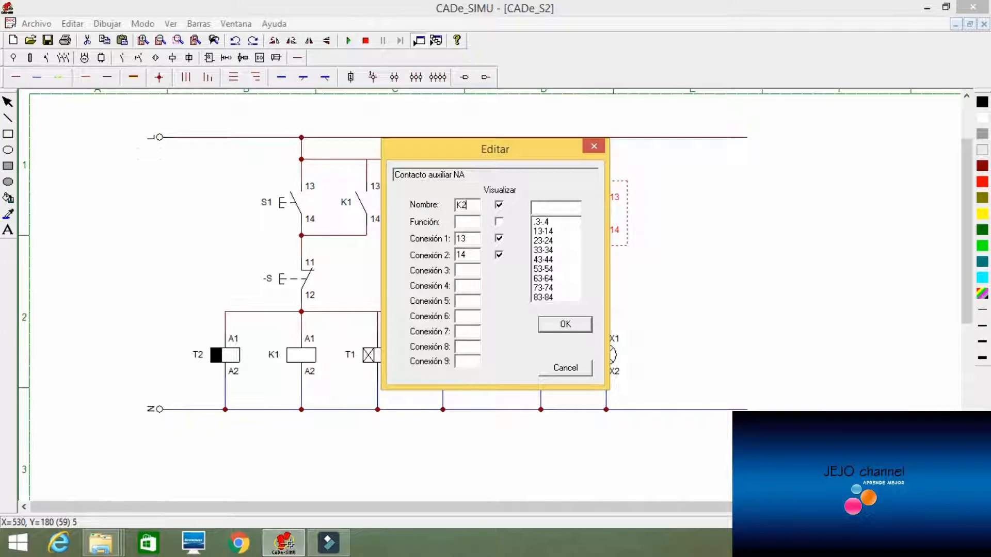
click(556, 325)
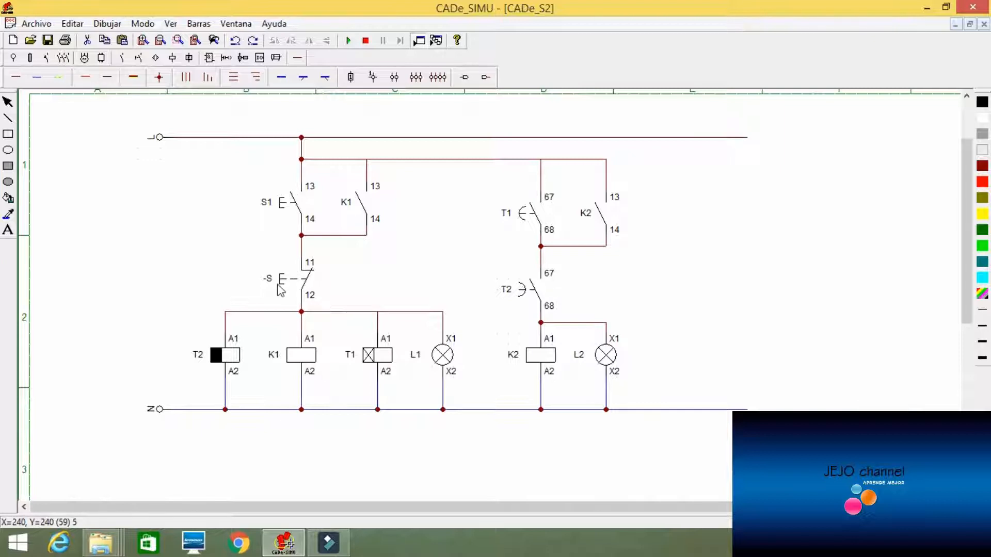
Name the normally closed pushbutton below S1 P1.
double_click(296, 287)
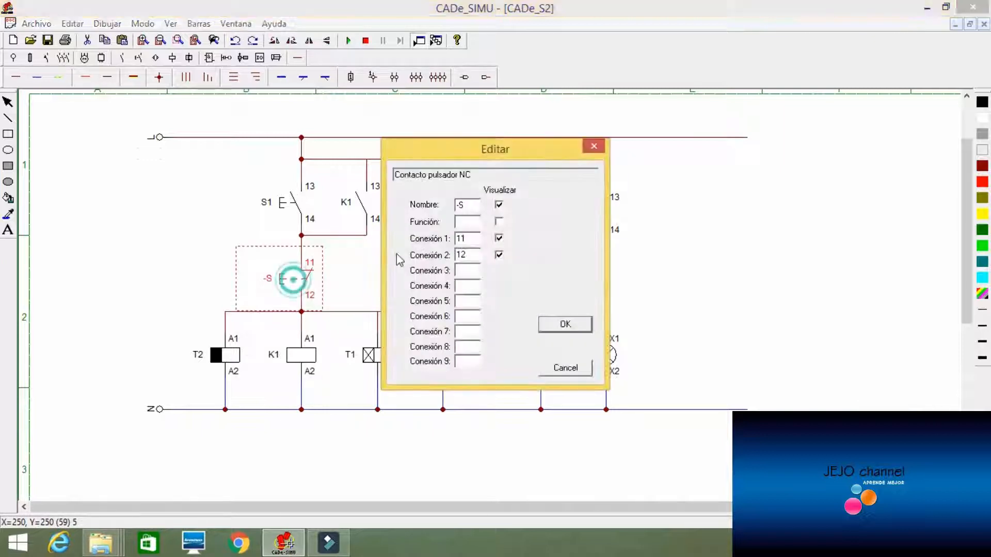
double_click(467, 206)
key(BackSpace)
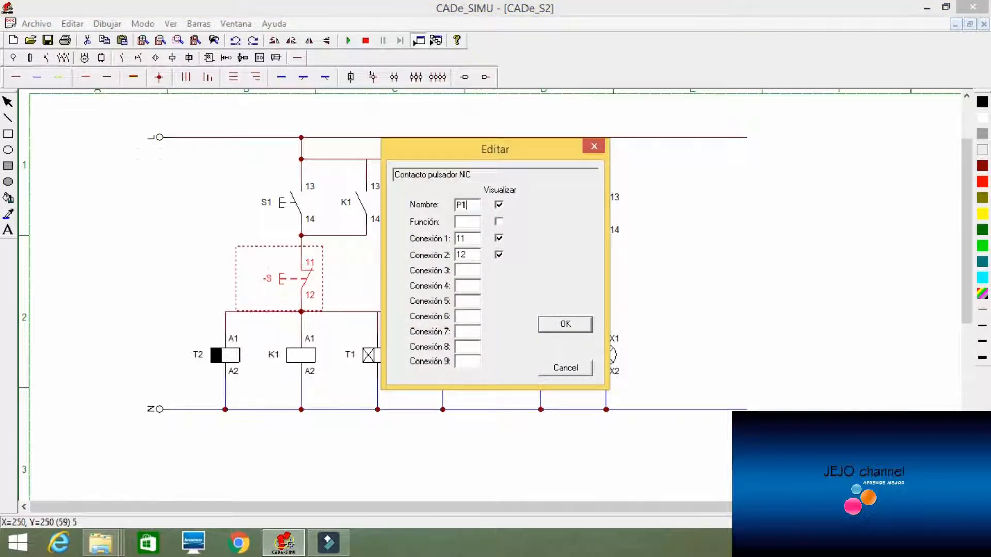
click(552, 325)
click(433, 245)
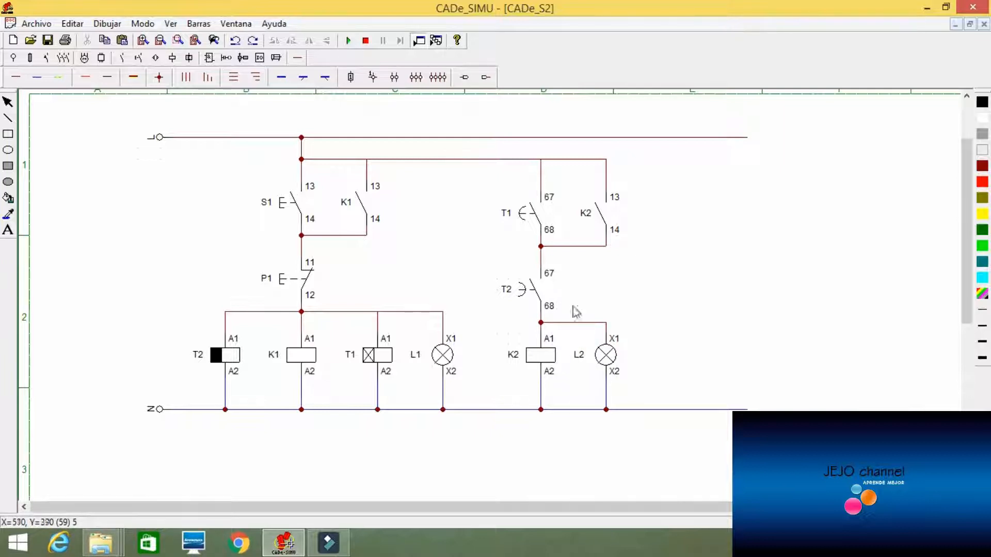
Simulate the combined timer circuit, energize it with pushbutton S1, and end the simulation.
click(350, 41)
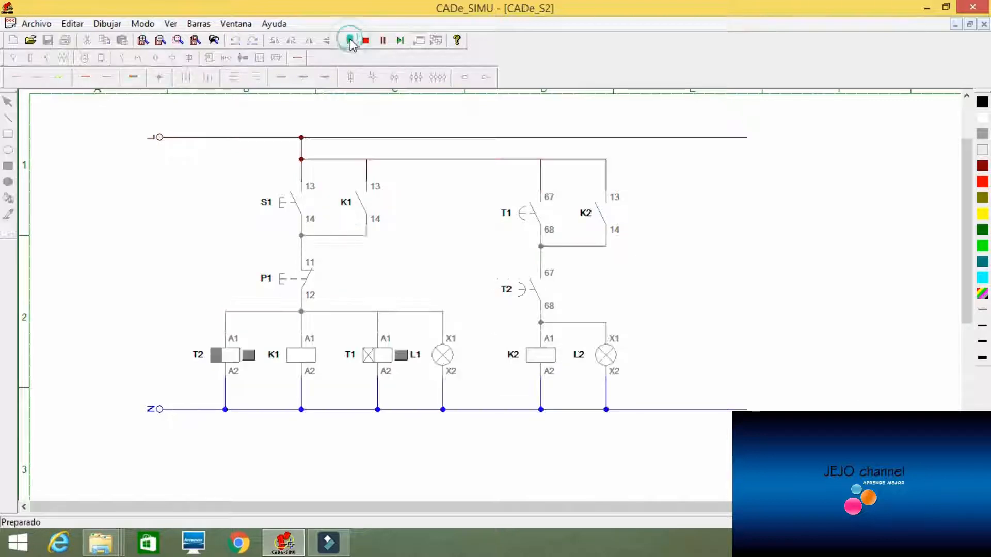
click(436, 237)
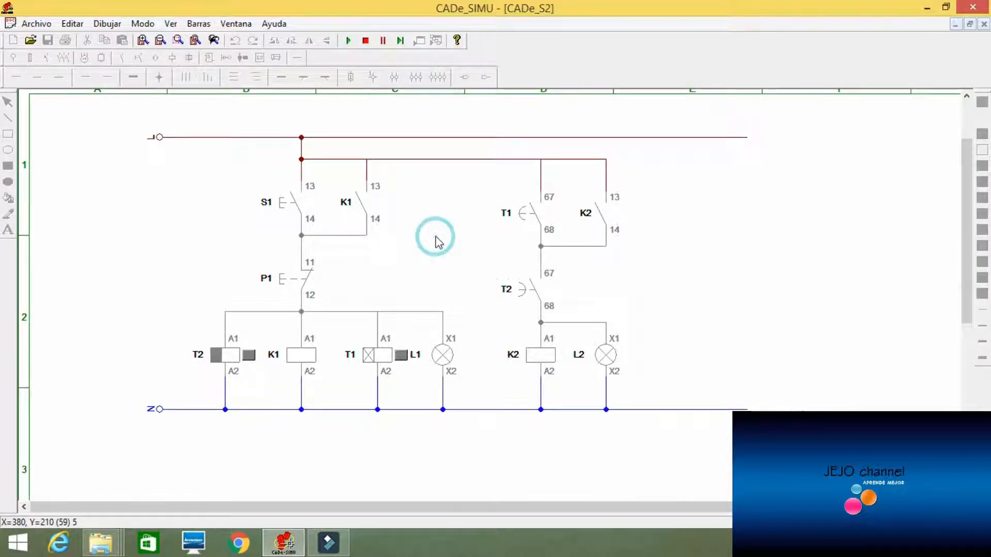
click(283, 209)
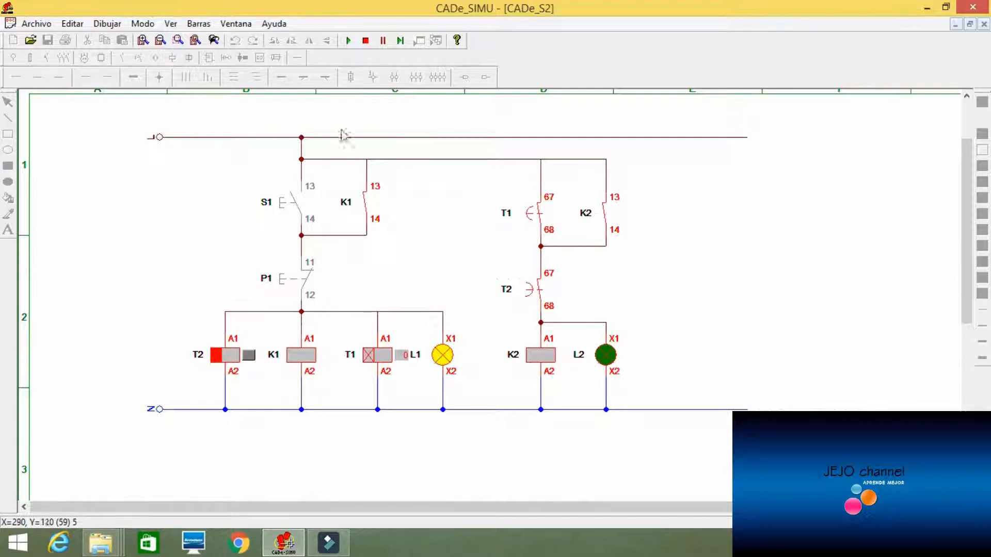
click(365, 41)
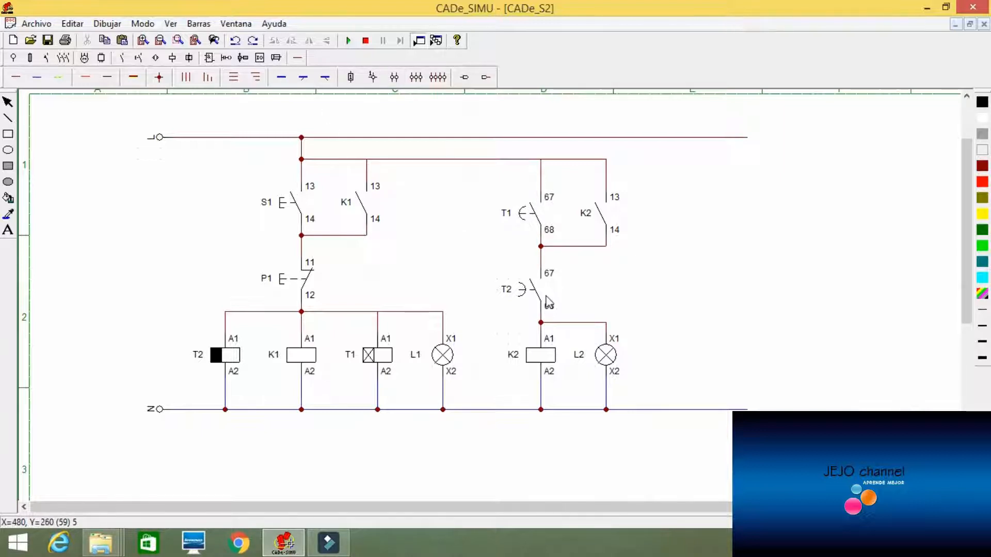
Simulate the combined circuit again, run two cycles of starting with S1 and stopping with P1, and end the simulation.
click(347, 40)
click(292, 203)
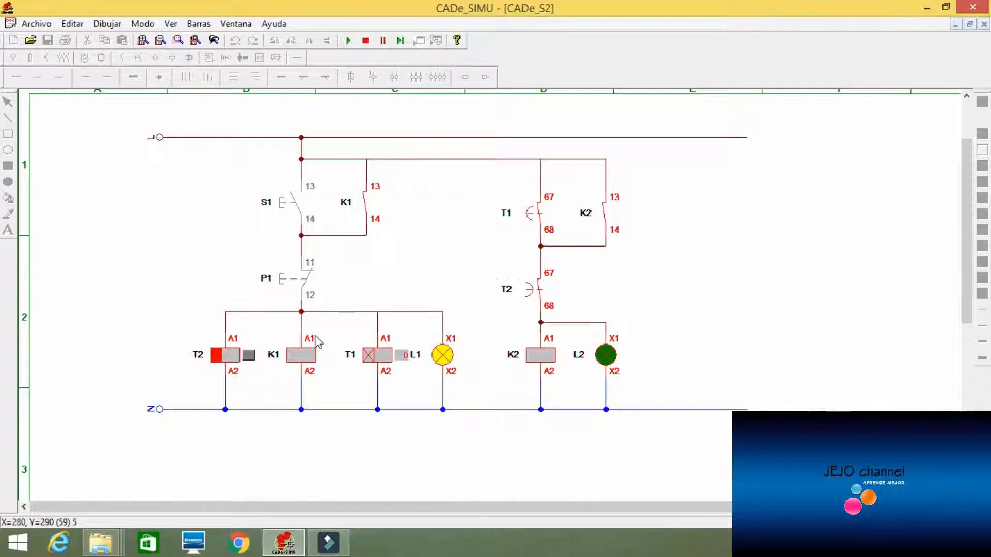
click(305, 281)
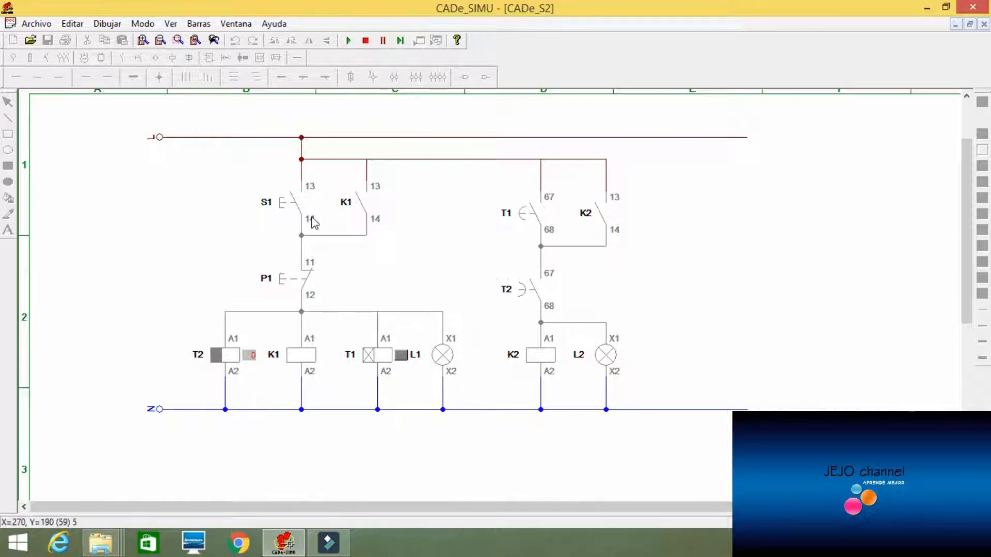
click(300, 206)
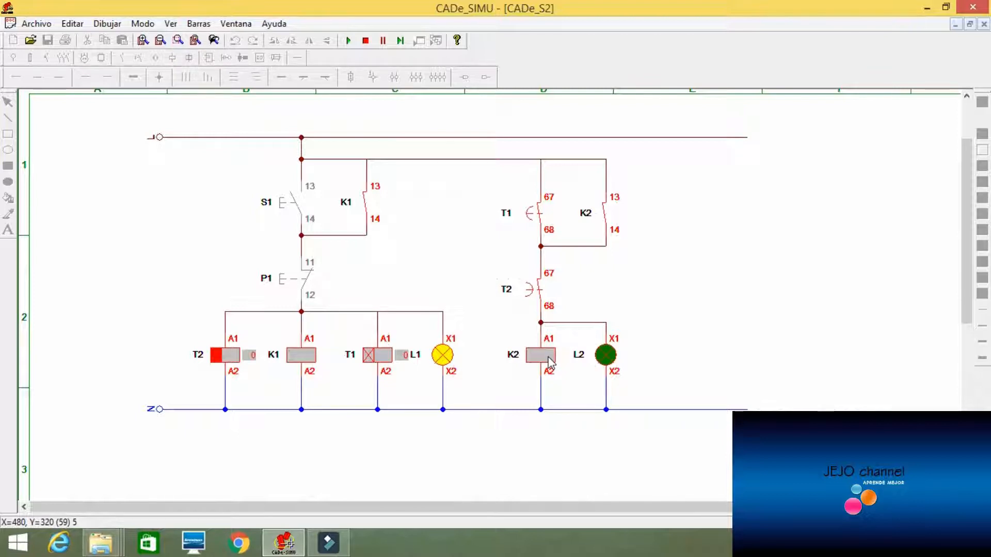
click(284, 280)
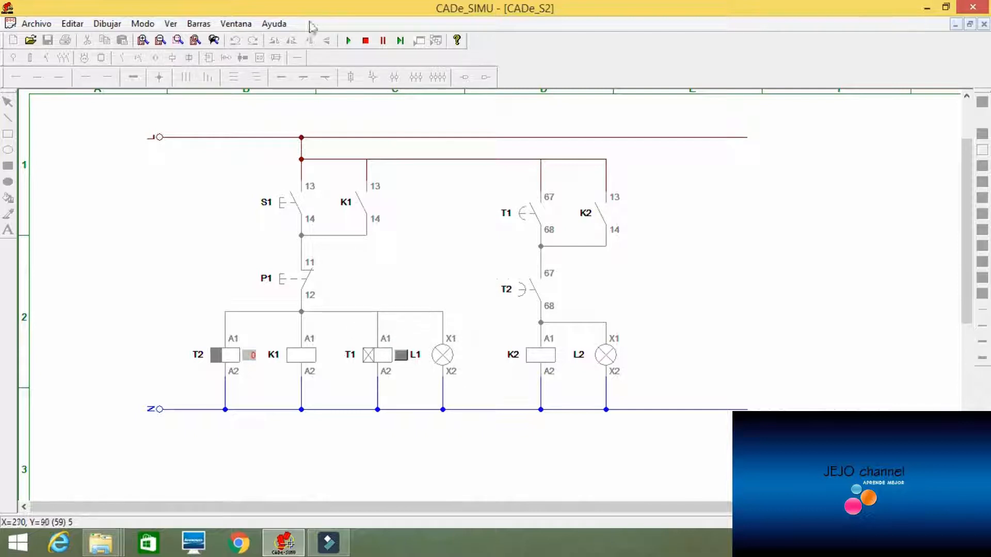
click(365, 40)
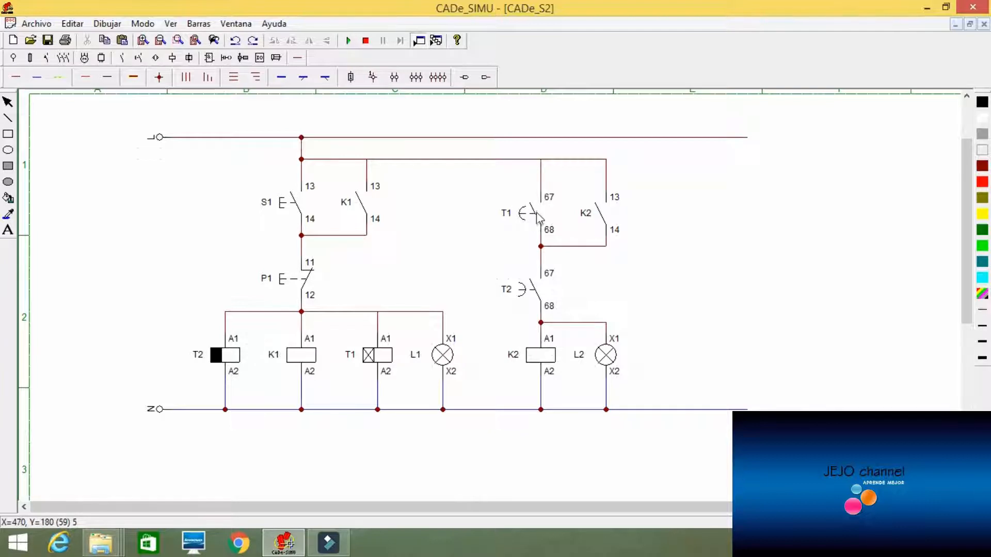